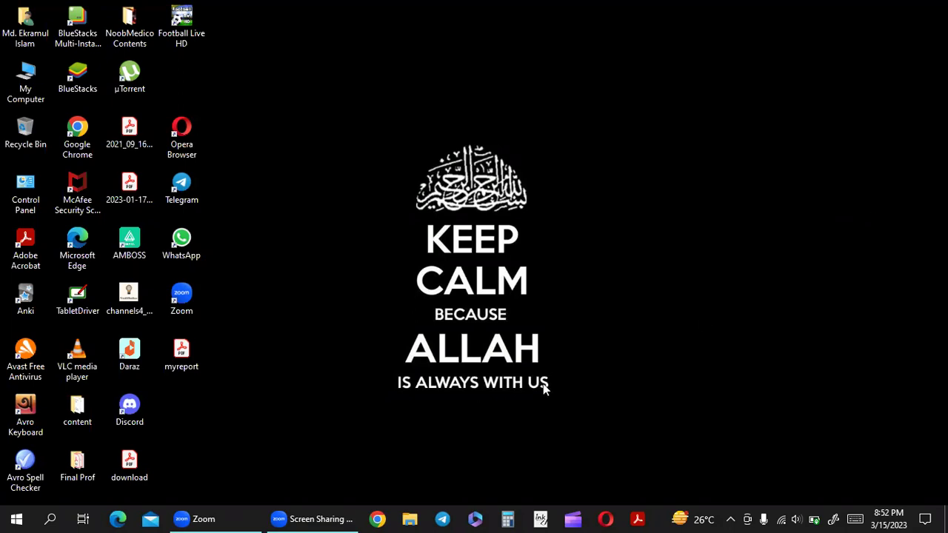
- Search Google for bluestacks in Chrome and open the bluestacks.com website
click(378, 519)
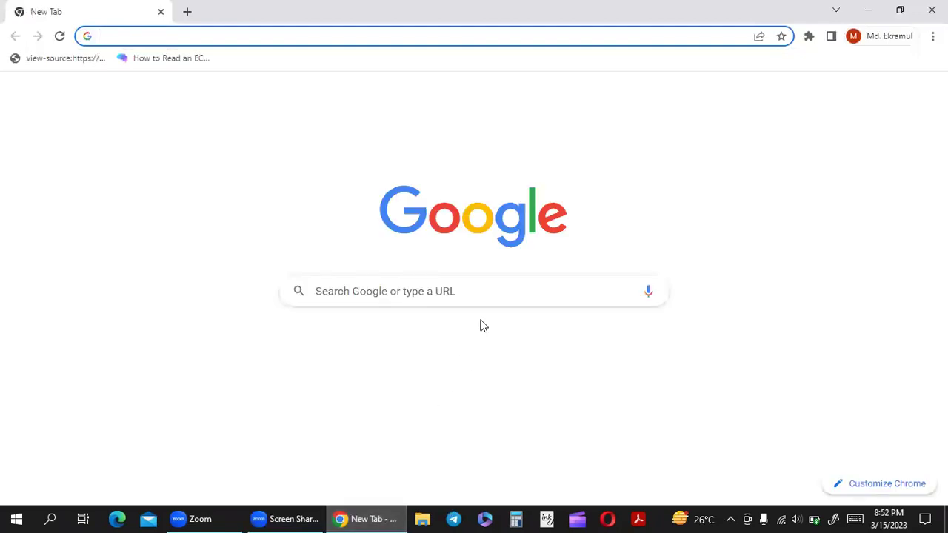
click(481, 297)
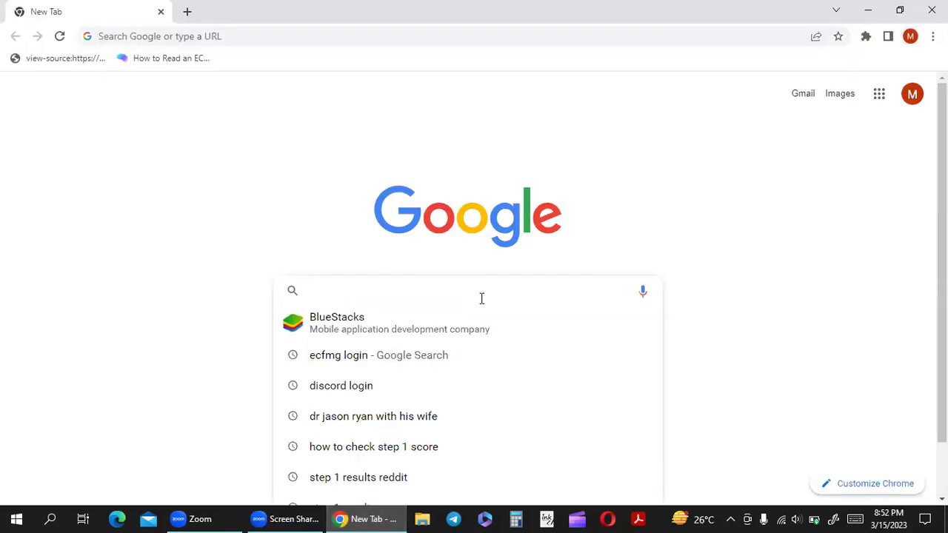
click(386, 318)
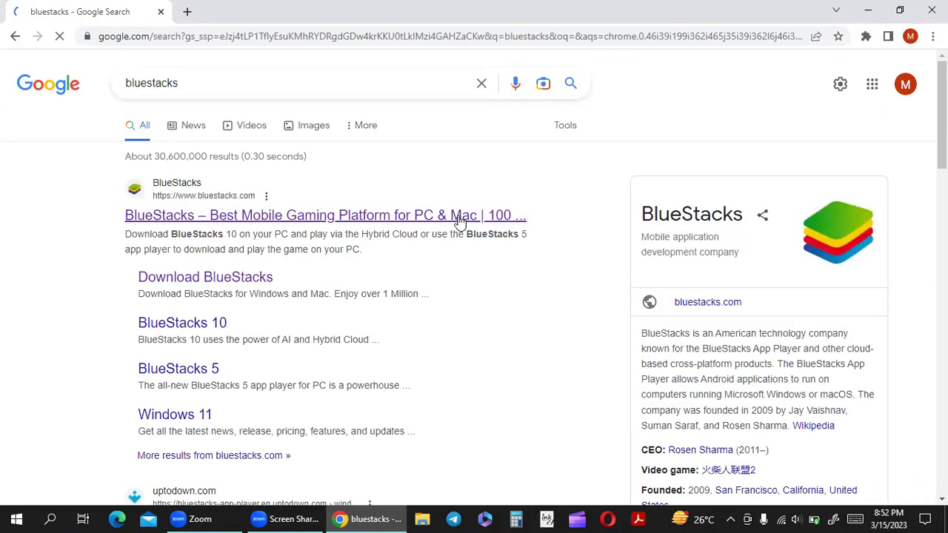
click(333, 222)
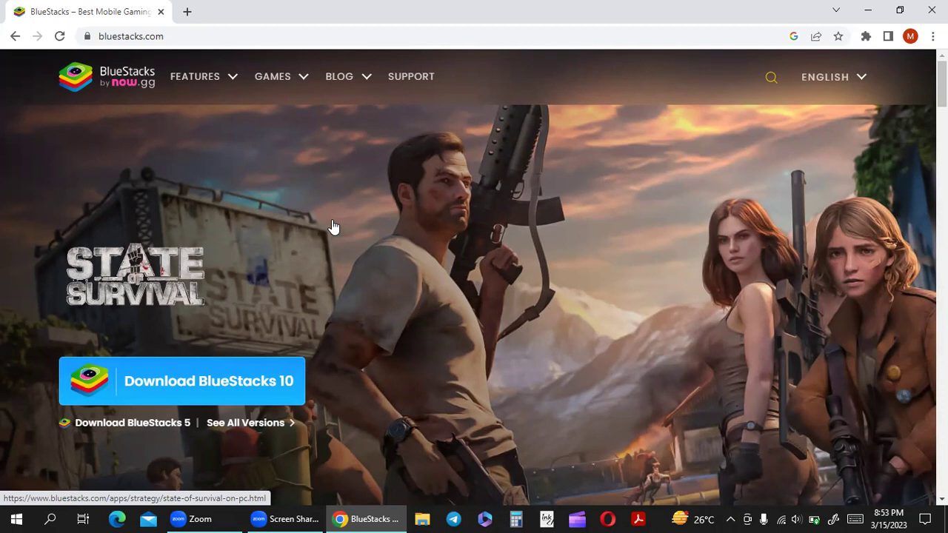
scroll(332, 226, down, 3)
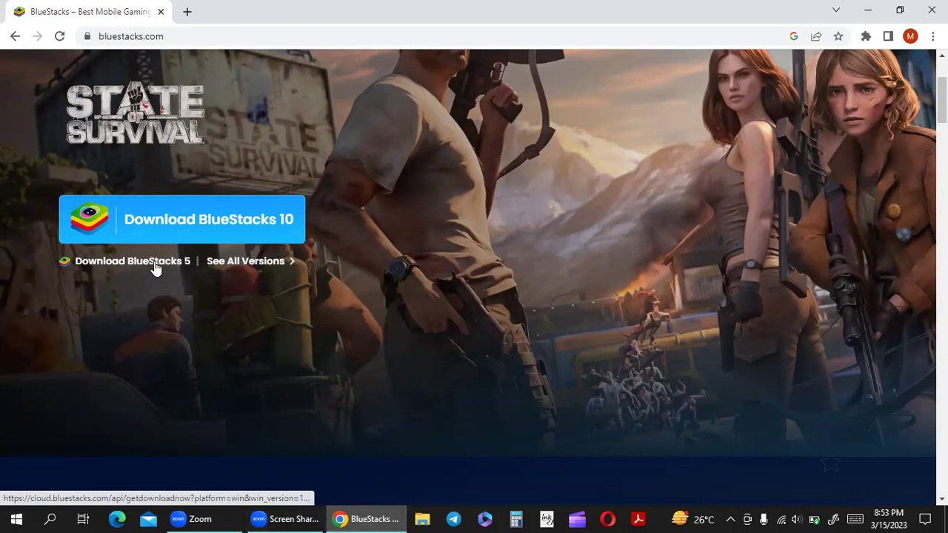
- Minimize Chrome and launch BlueStacks from its desktop icon
click(365, 519)
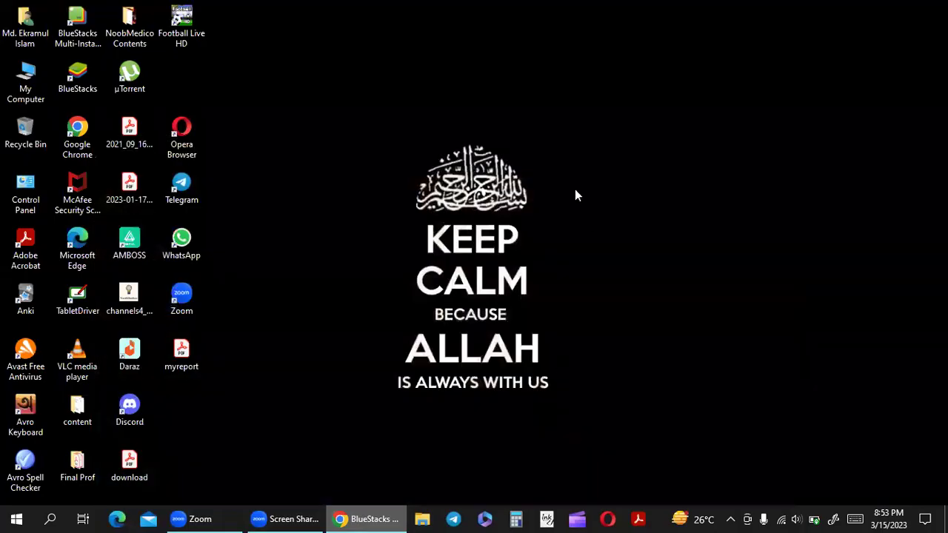
double_click(65, 93)
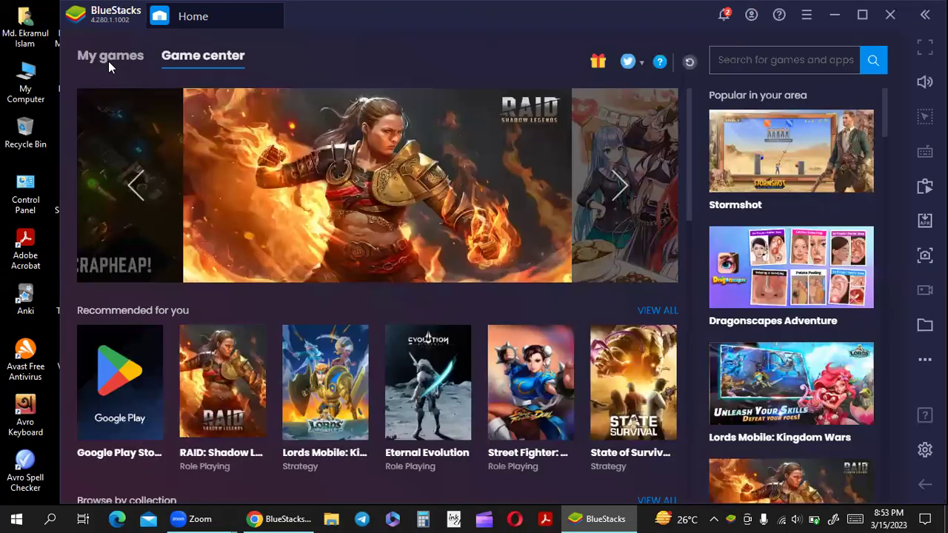
- Open Google Play Store from My games and bring up its app search
click(108, 64)
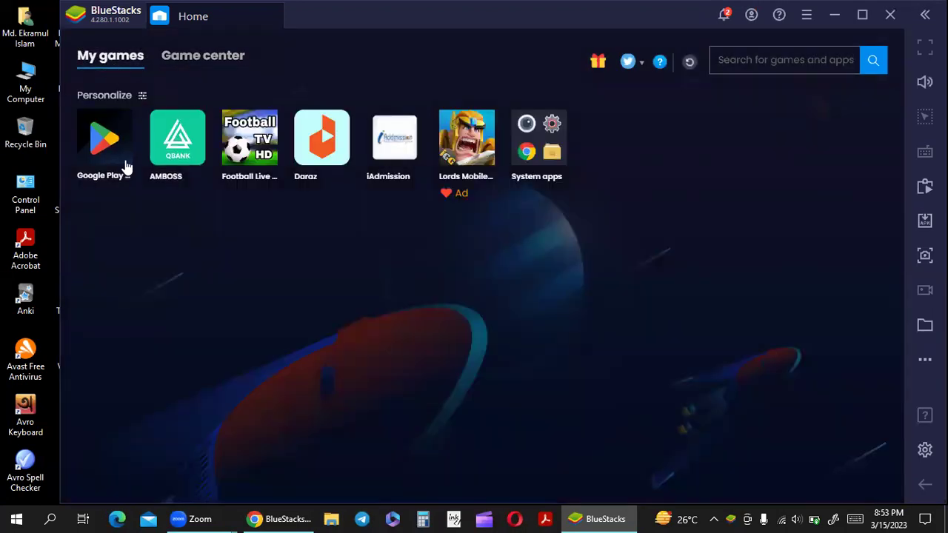
click(109, 170)
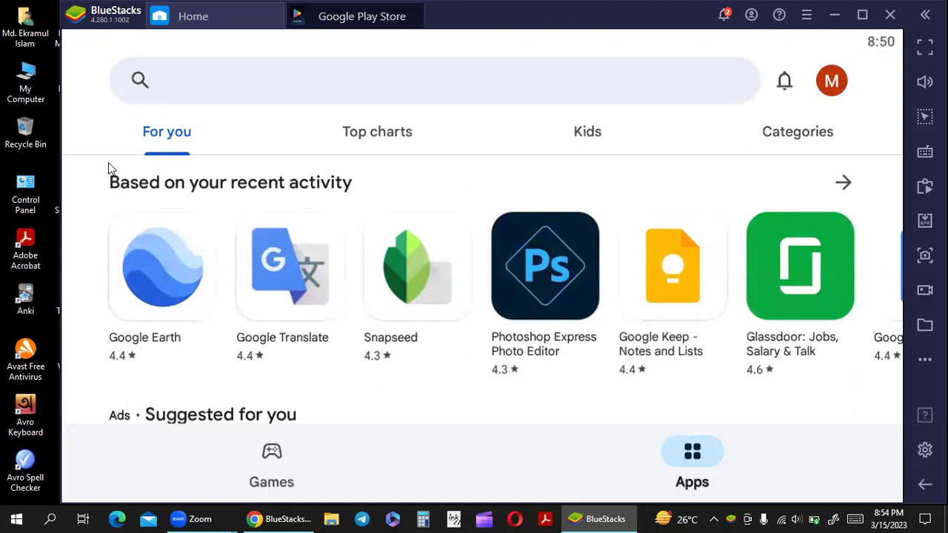
click(831, 82)
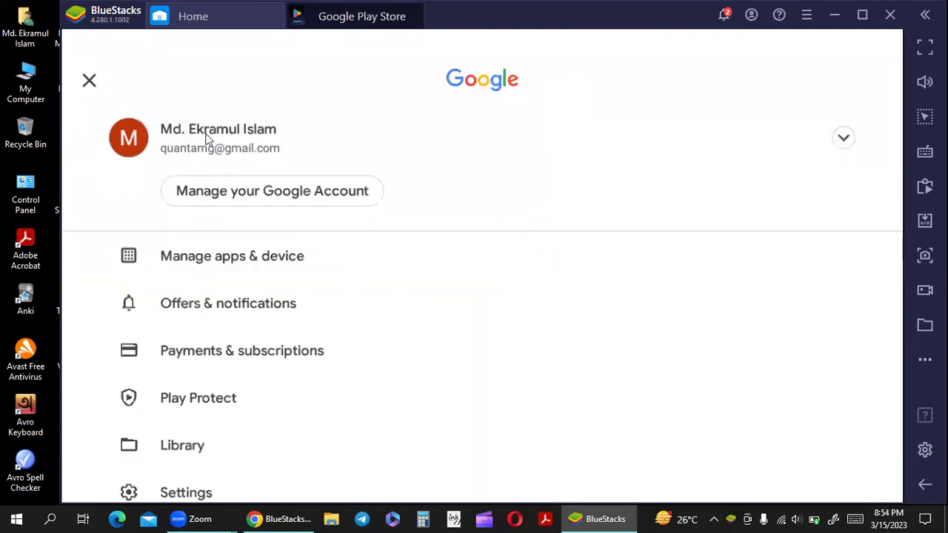
click(88, 83)
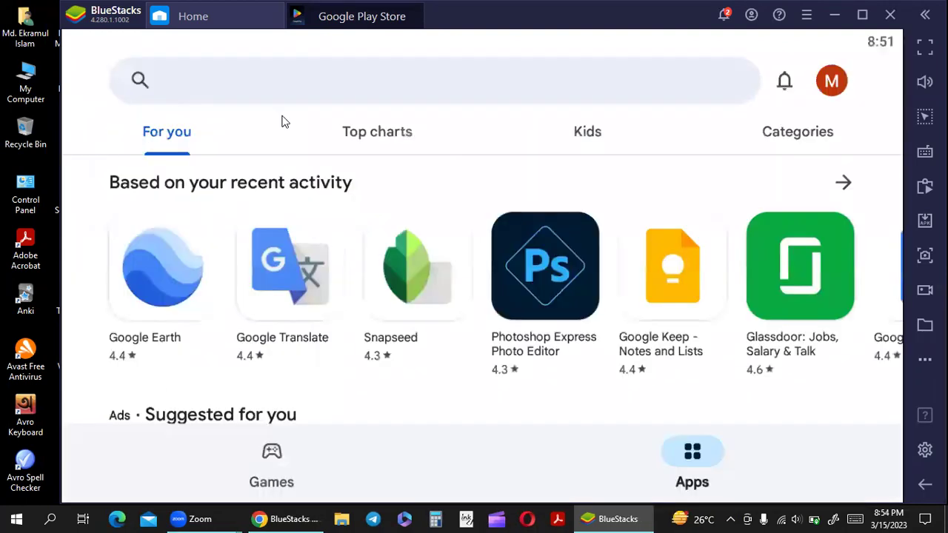
click(432, 83)
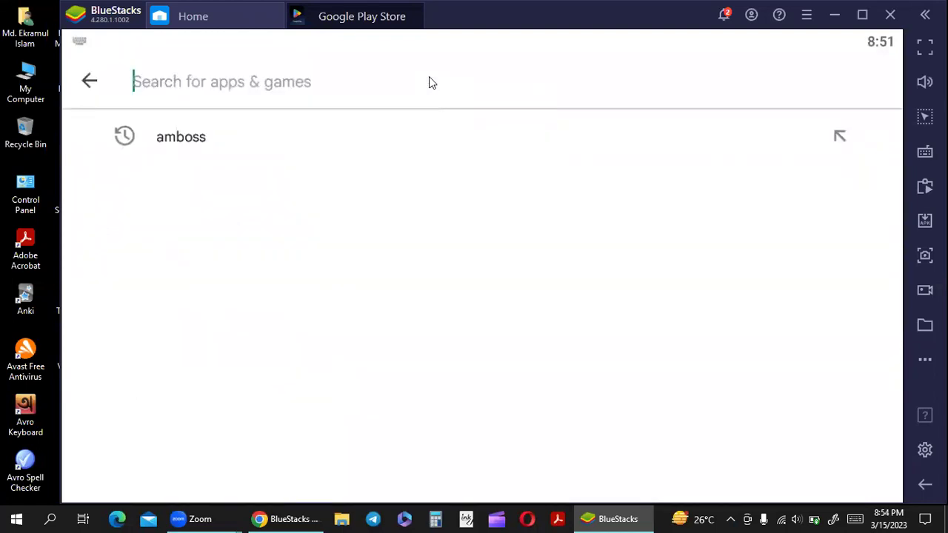
- Rerun the amboss search and look through the AMBOSS Medical Knowledge app listing
click(299, 145)
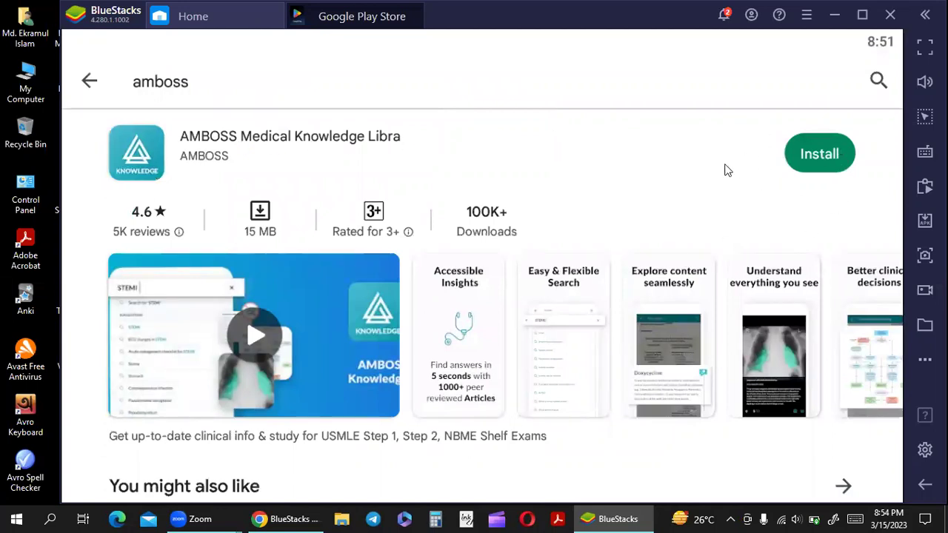
scroll(465, 263, down, 1)
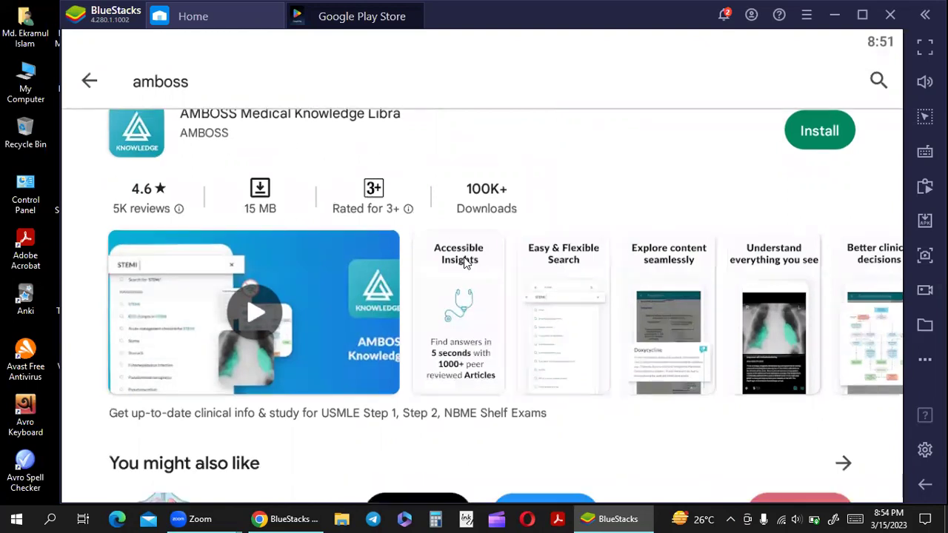
scroll(465, 263, down, 5)
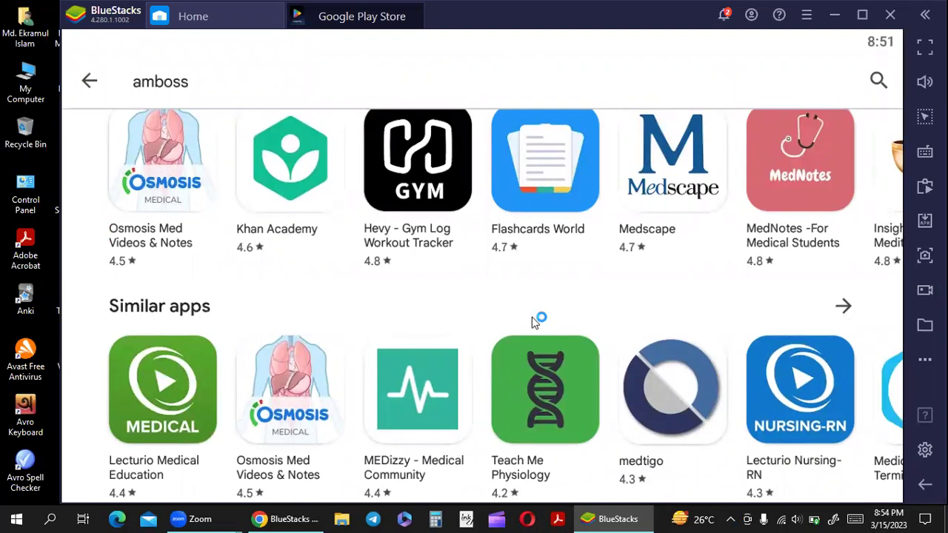
scroll(573, 302, up, 5)
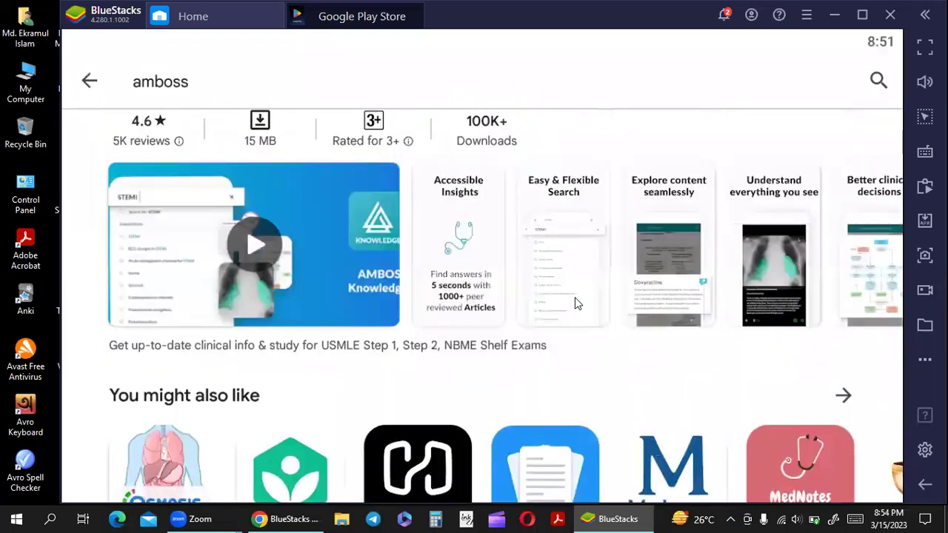
scroll(575, 299, up, 1)
scroll(566, 310, up, 1)
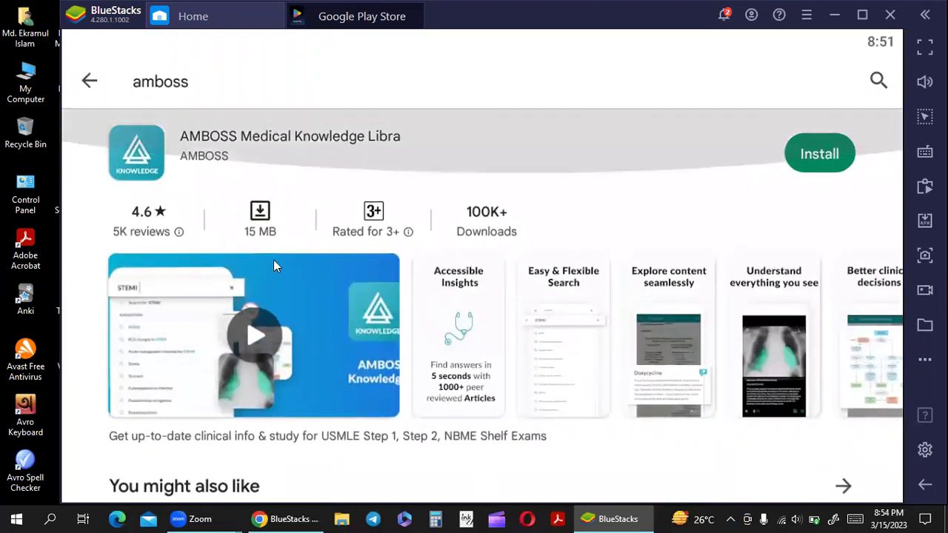
- Minimize BlueStacks and quit it from the taskbar preview, confirming Close
click(641, 518)
click(126, 246)
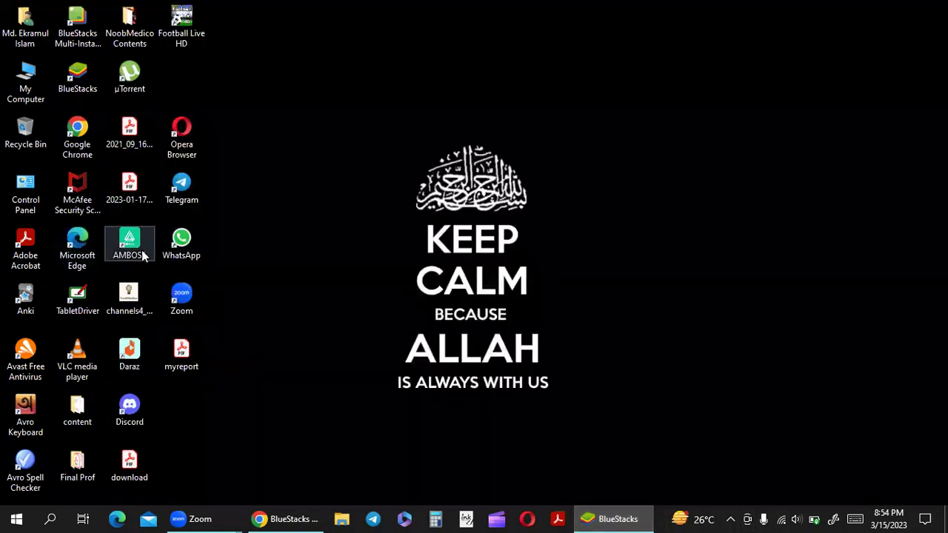
click(320, 320)
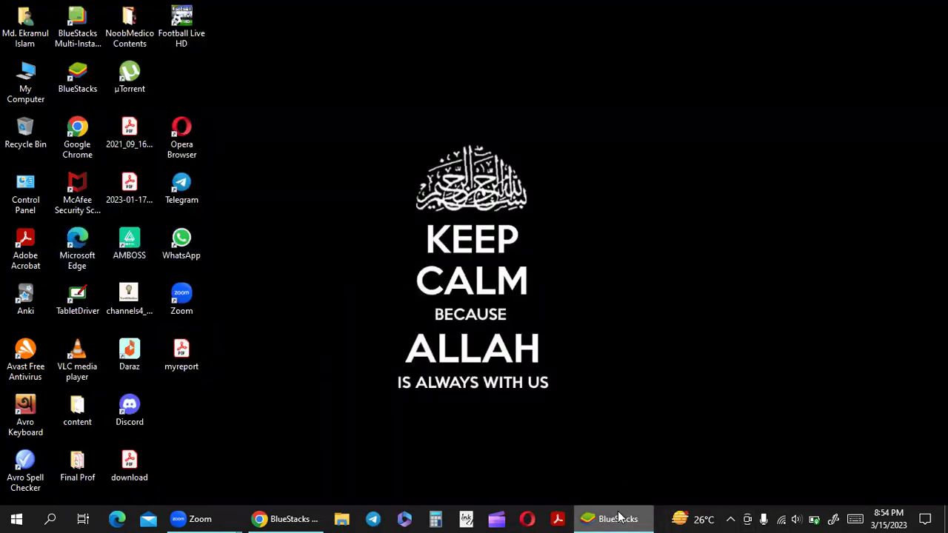
mouse_move(621, 516)
click(672, 433)
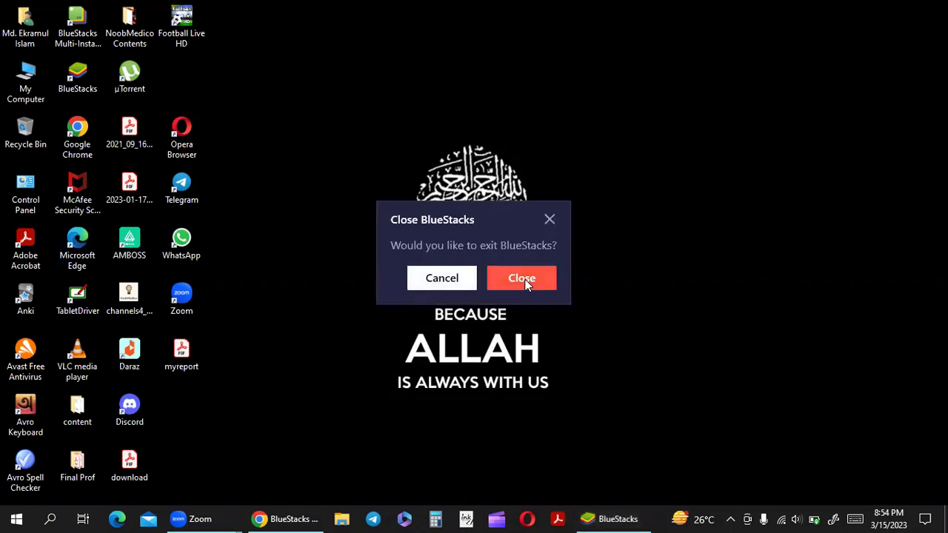
click(527, 285)
- Refresh the desktop and launch the AMBOSS shortcut
right_click(406, 206)
click(454, 246)
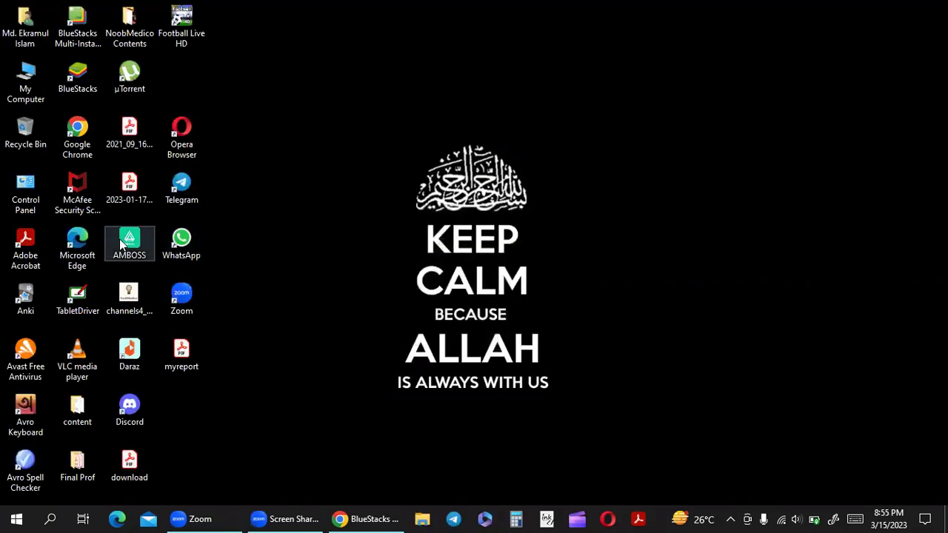
click(136, 247)
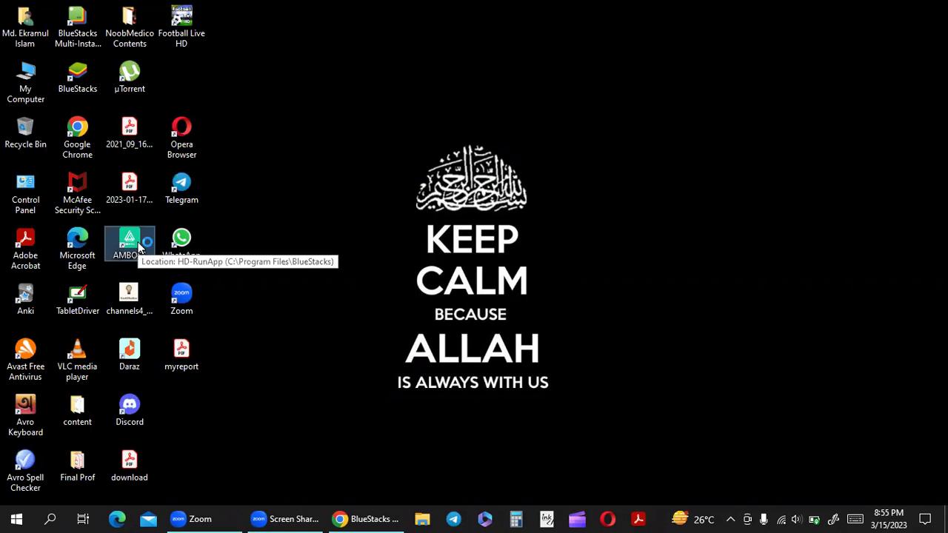
double_click(138, 247)
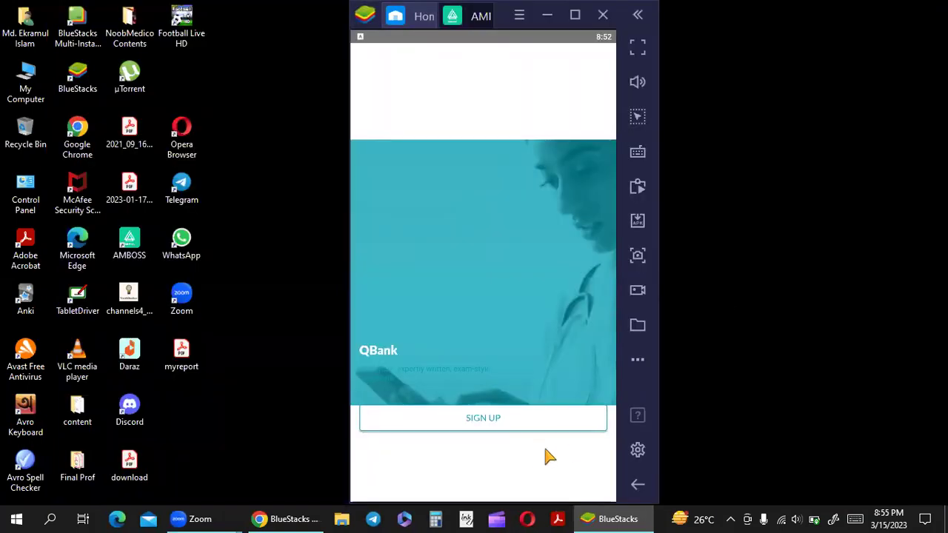
- Begin AMBOSS sign-up as a Student and accept the Legal Notice and terms
click(511, 420)
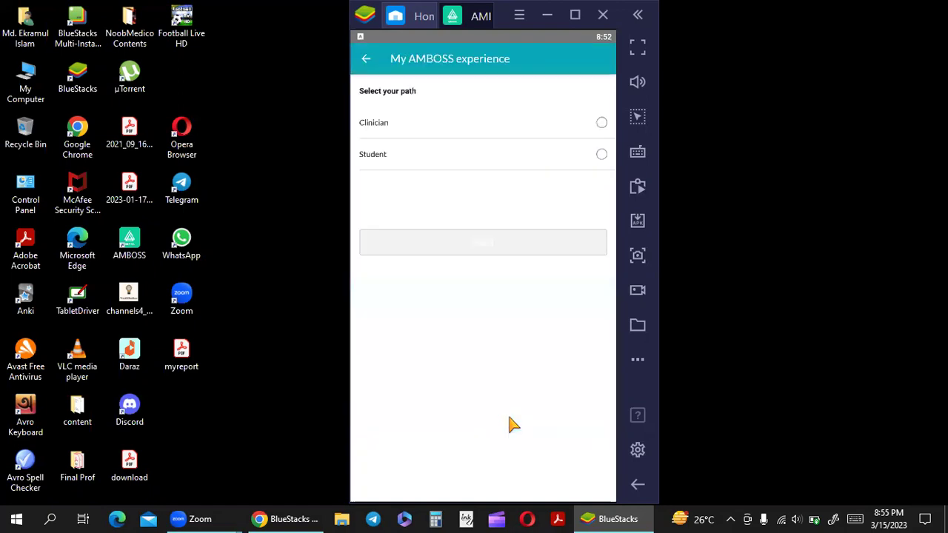
click(592, 156)
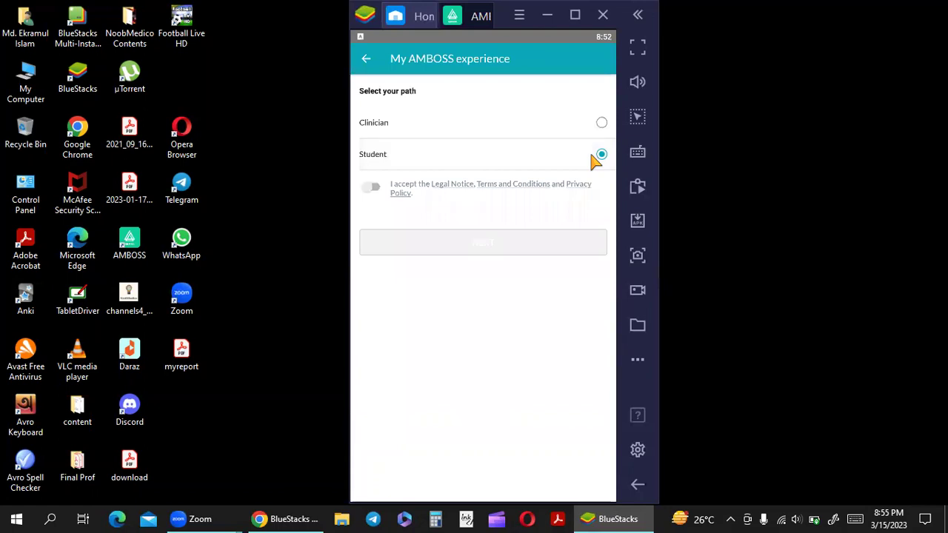
click(374, 187)
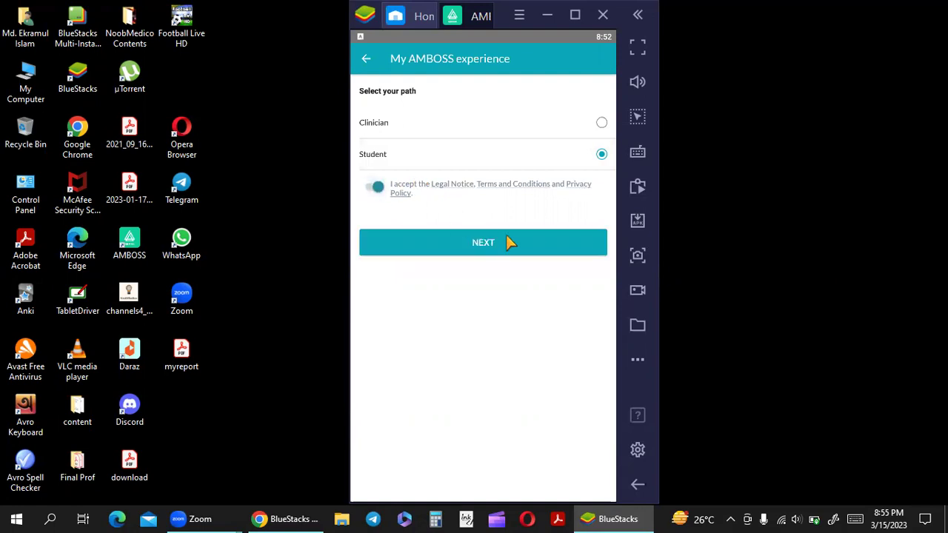
click(543, 250)
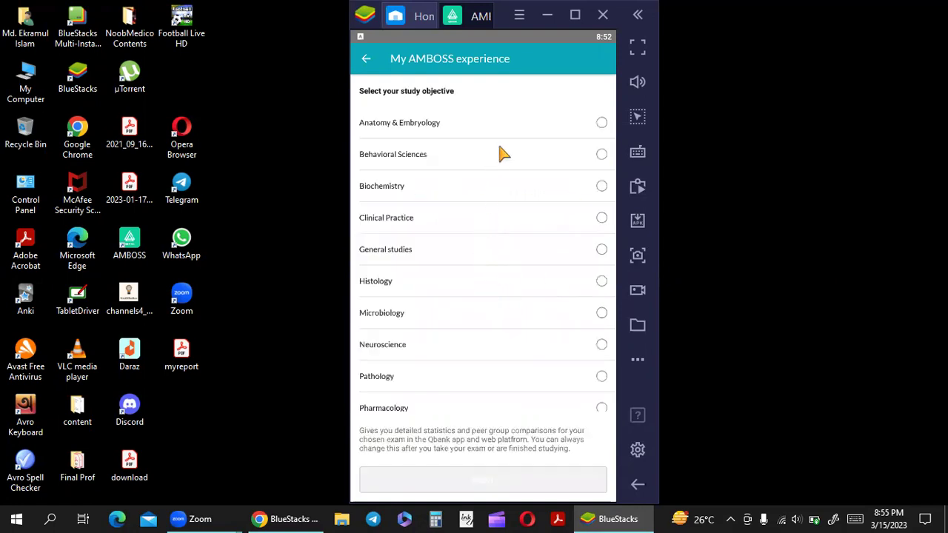
- Pick USMLE Step 1 from the study objective list and continue
scroll(555, 249, down, 5)
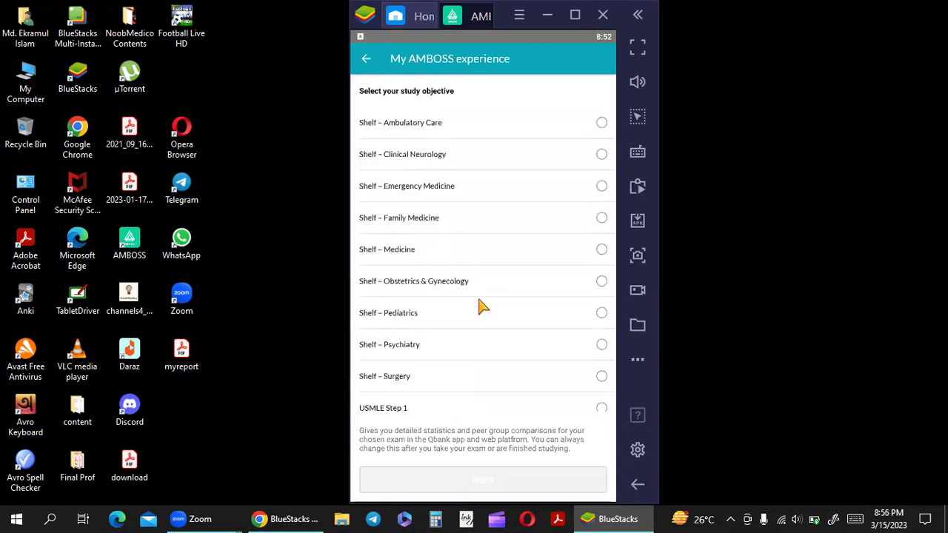
scroll(479, 299, up, 5)
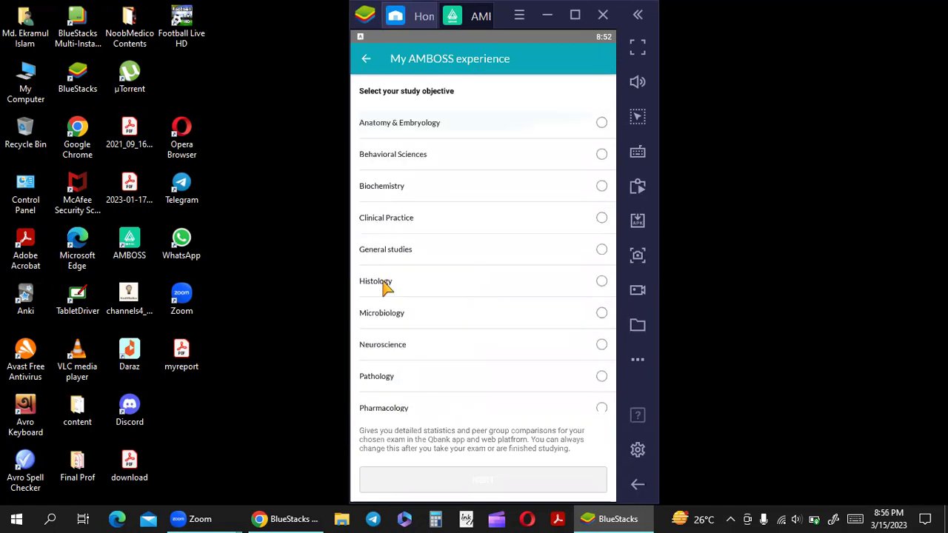
scroll(464, 296, down, 6)
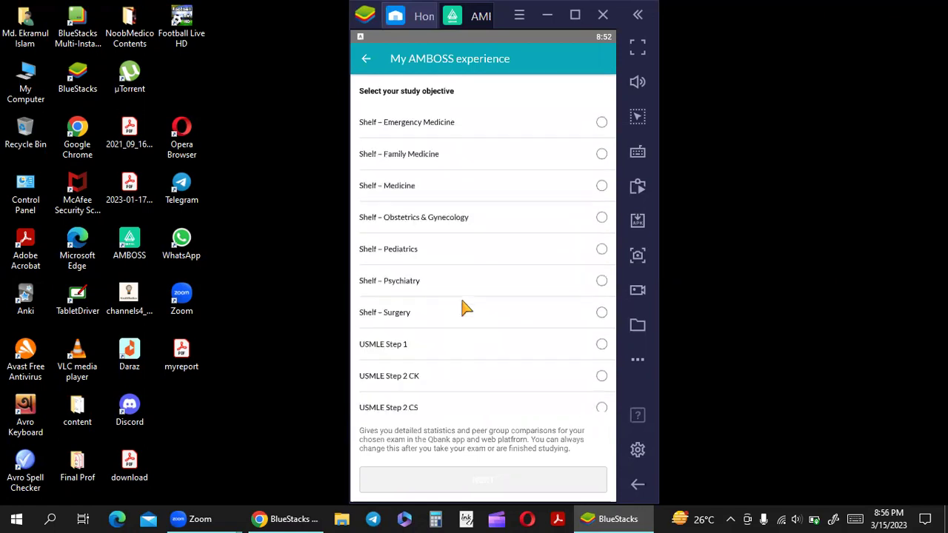
click(599, 301)
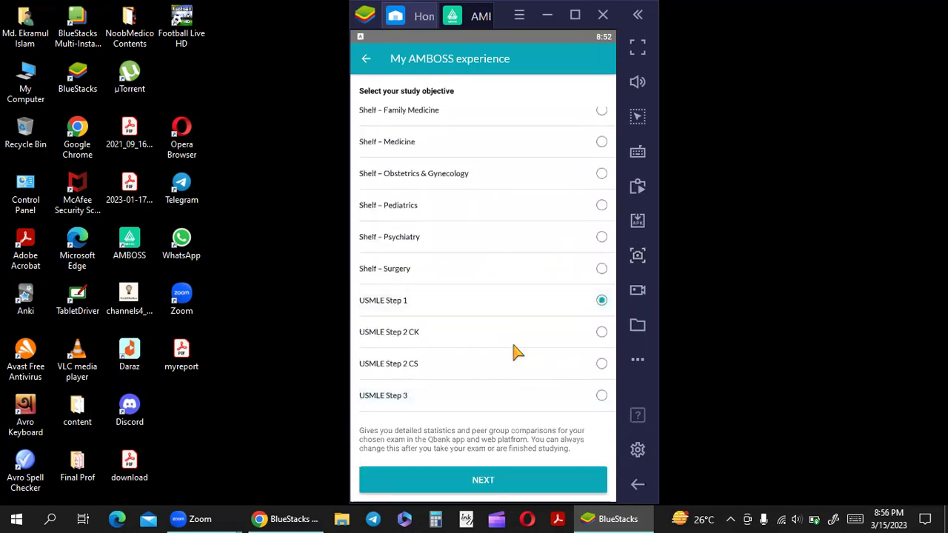
click(450, 471)
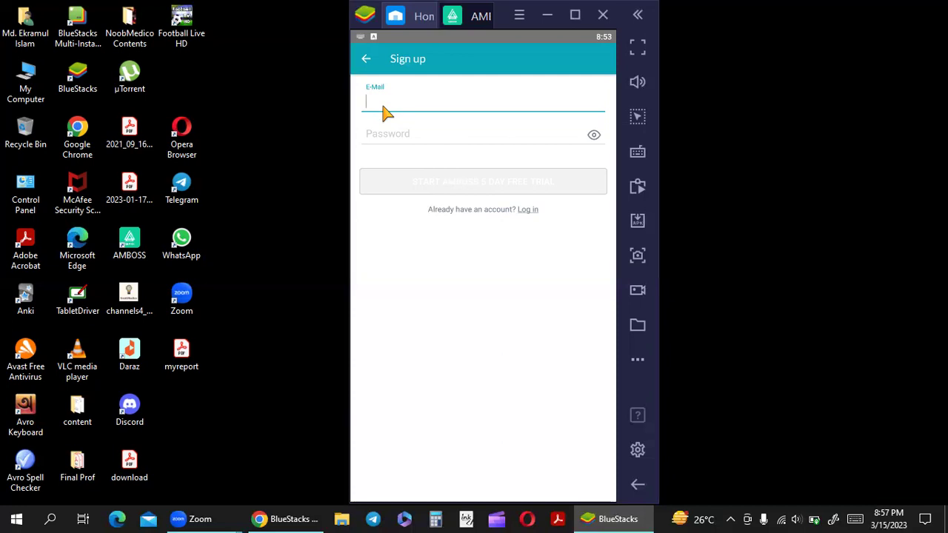
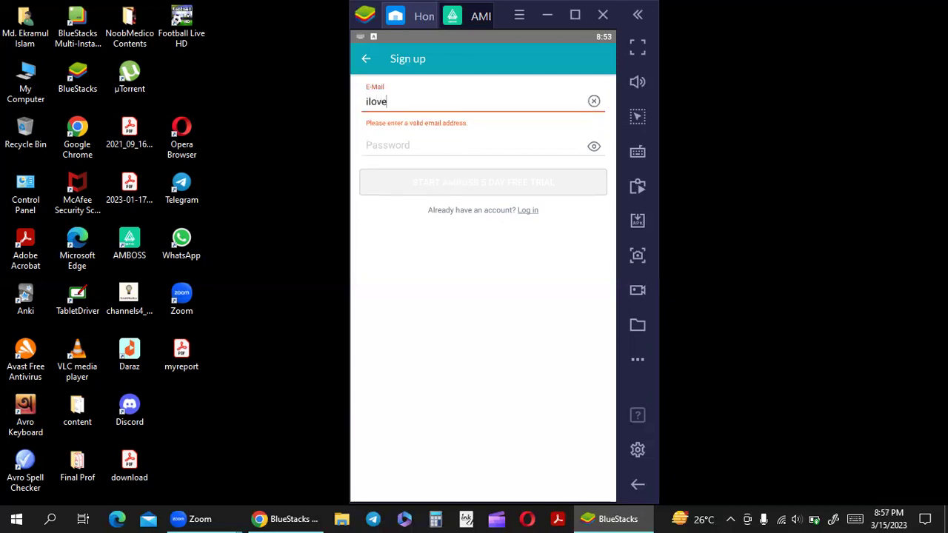
- Enter an e-mail and the account password, try the free trial, and dismiss the error
click(411, 146)
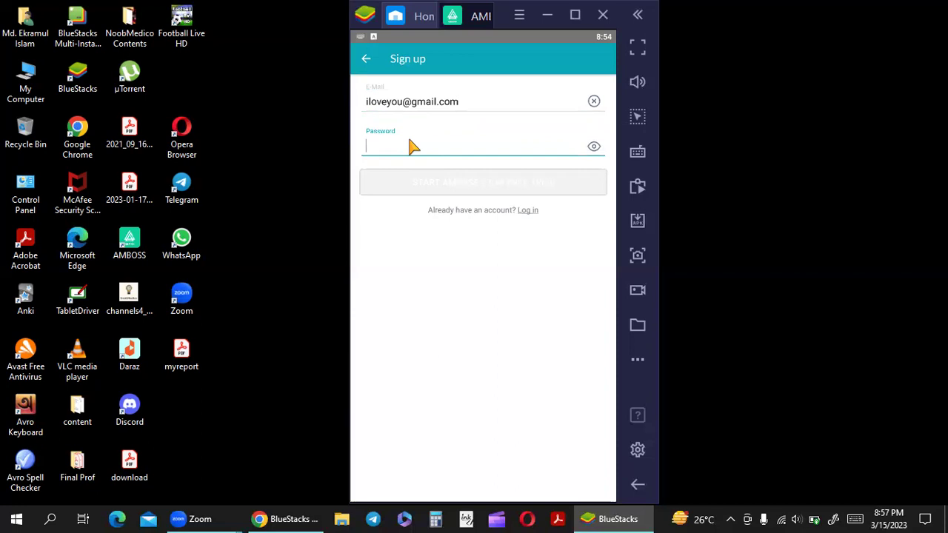
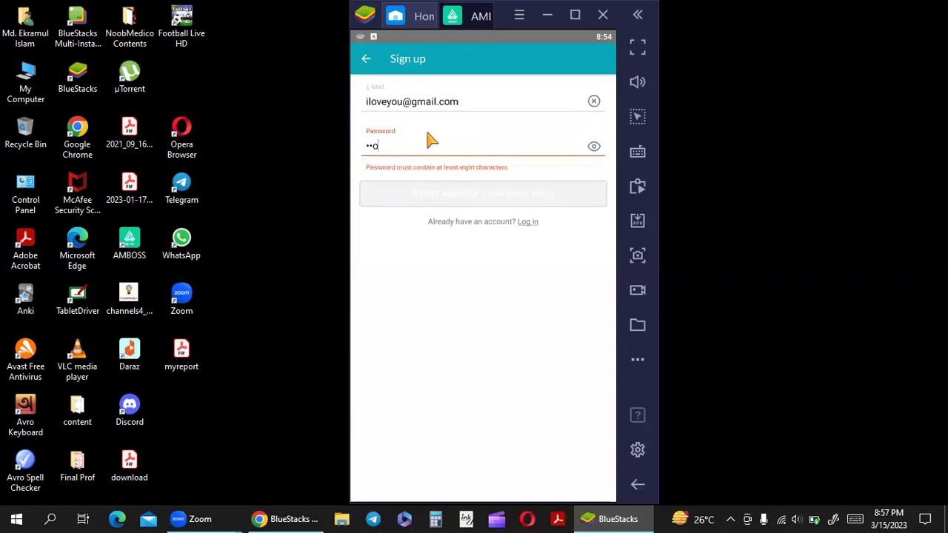
click(594, 148)
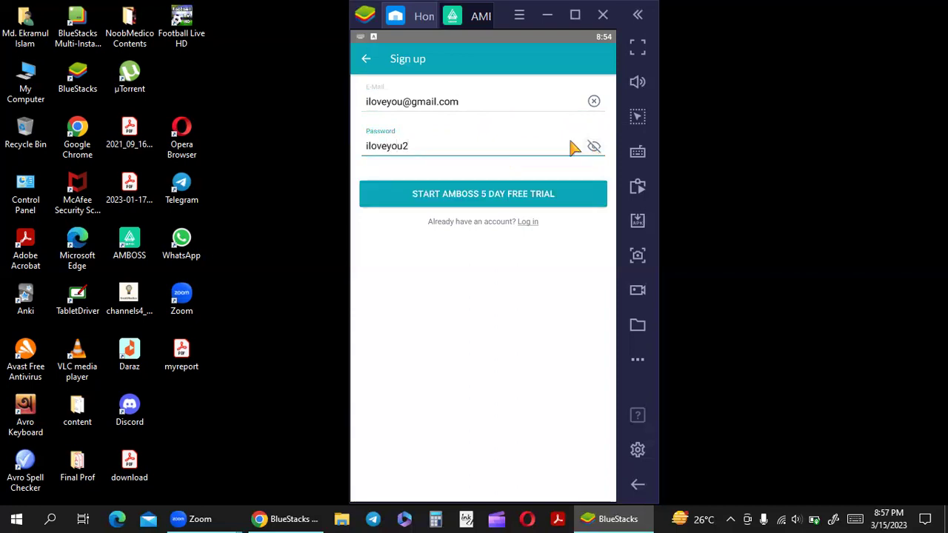
click(454, 192)
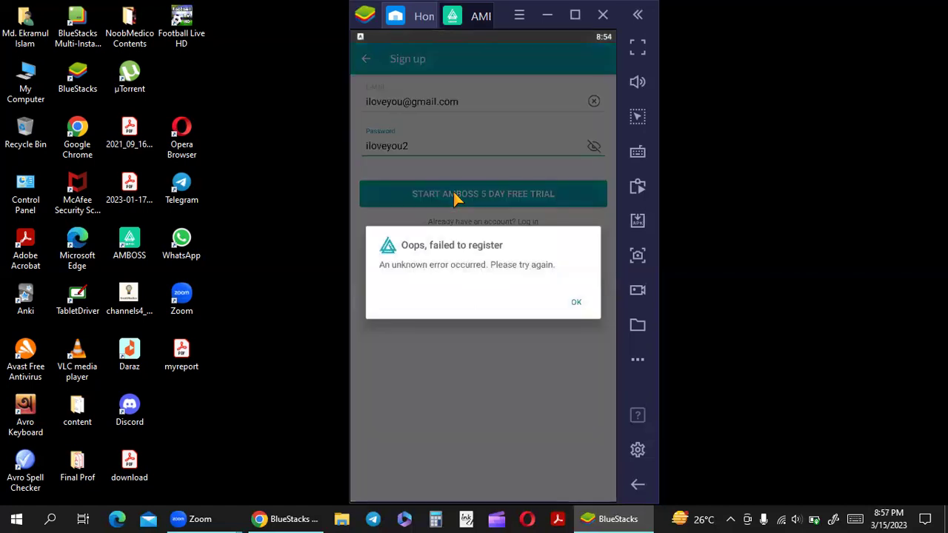
click(574, 303)
- Clear the E-Mail field and type a new e-mail address, correcting its typos
click(594, 100)
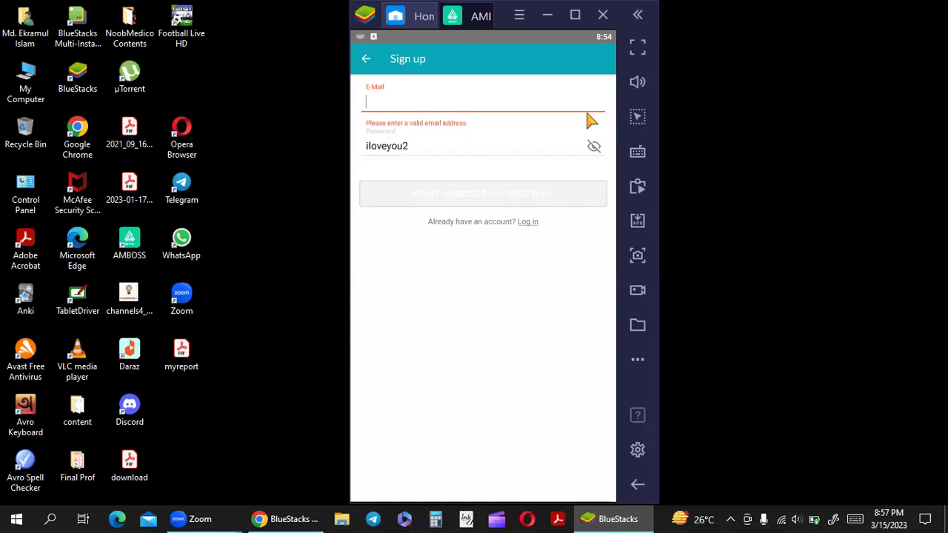
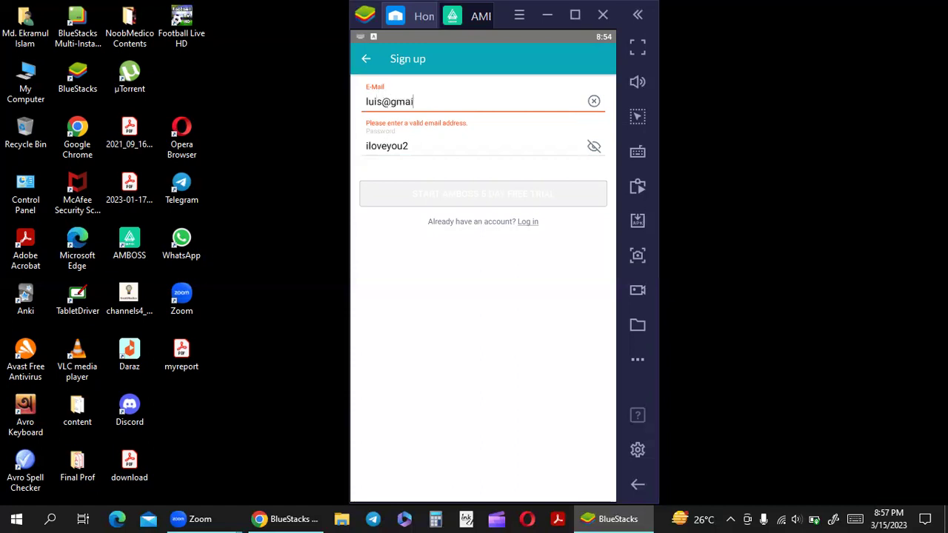
text(m)
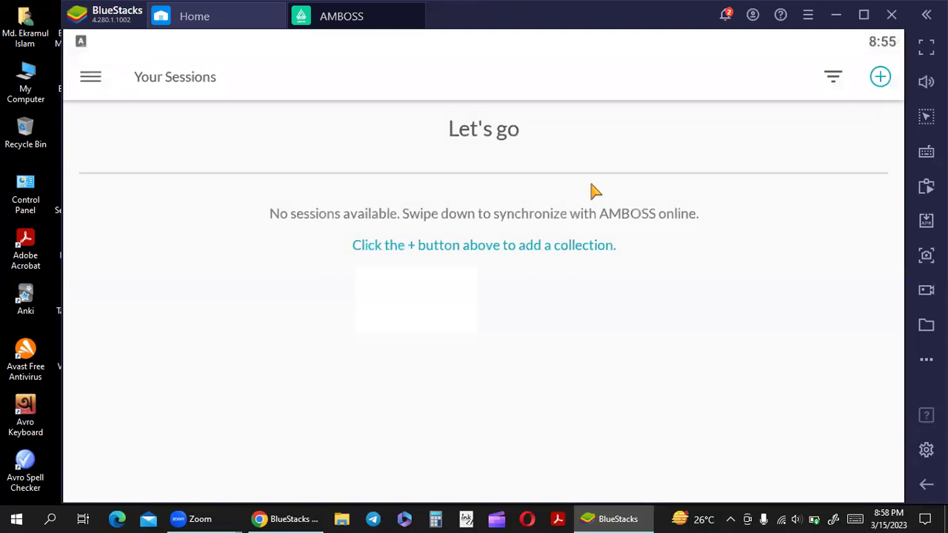
- Add a new question collection with the + button on Your Sessions
click(882, 80)
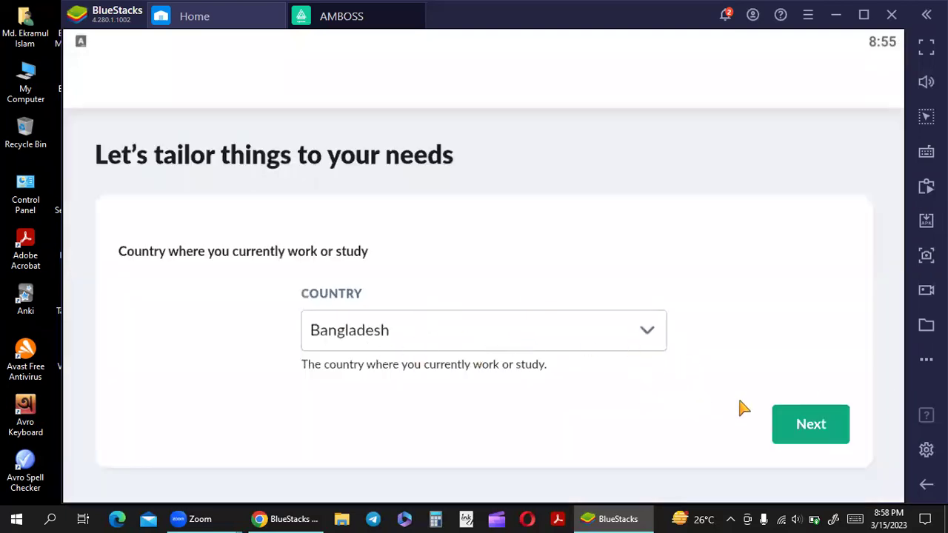
- Confirm Bangladesh, choose Medical Student, and select Ad-din Women's Medical College as university
click(804, 430)
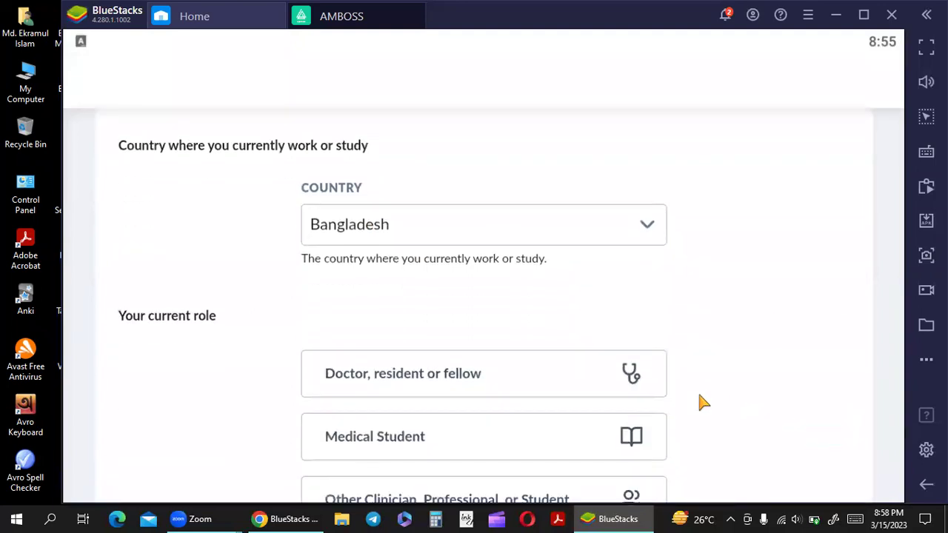
click(605, 293)
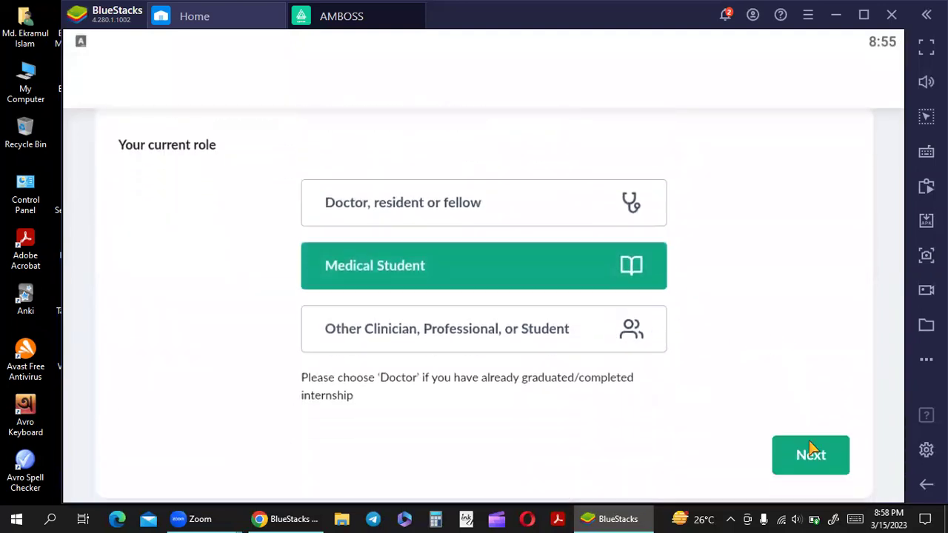
click(819, 427)
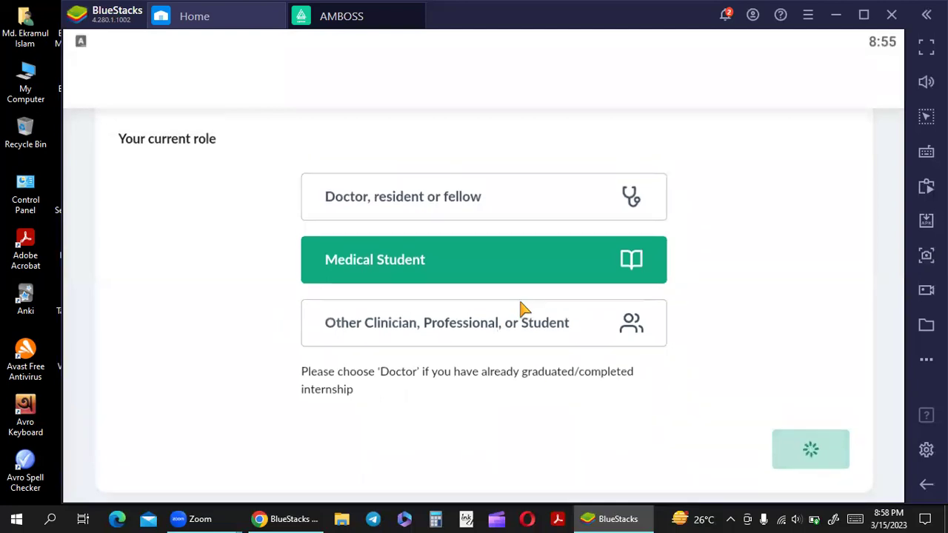
scroll(537, 311, up, 2)
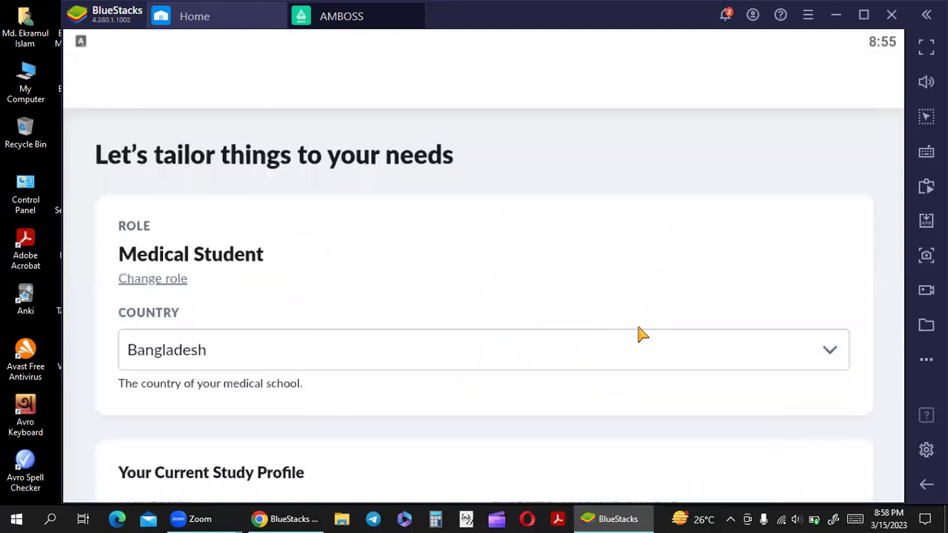
scroll(482, 334, down, 2)
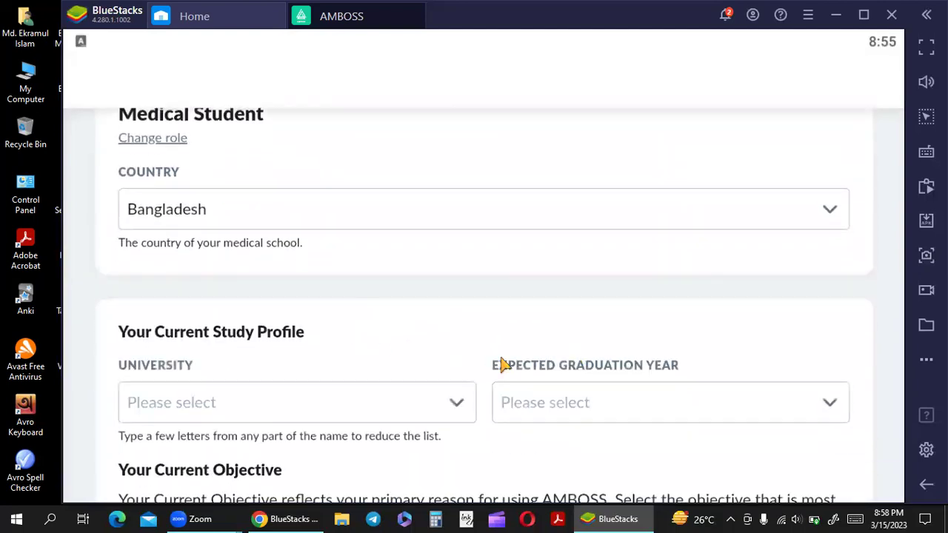
click(460, 376)
scroll(356, 250, down, 2)
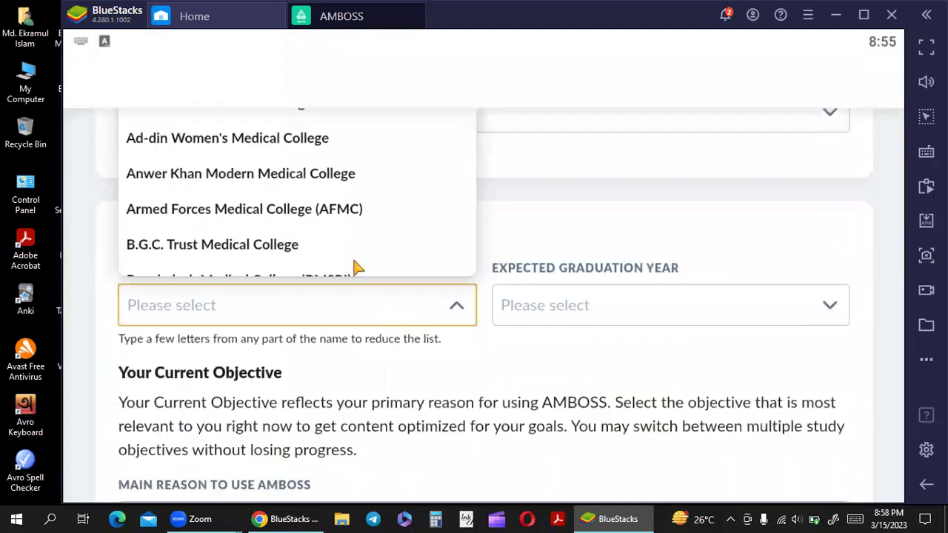
scroll(328, 275, up, 2)
click(352, 286)
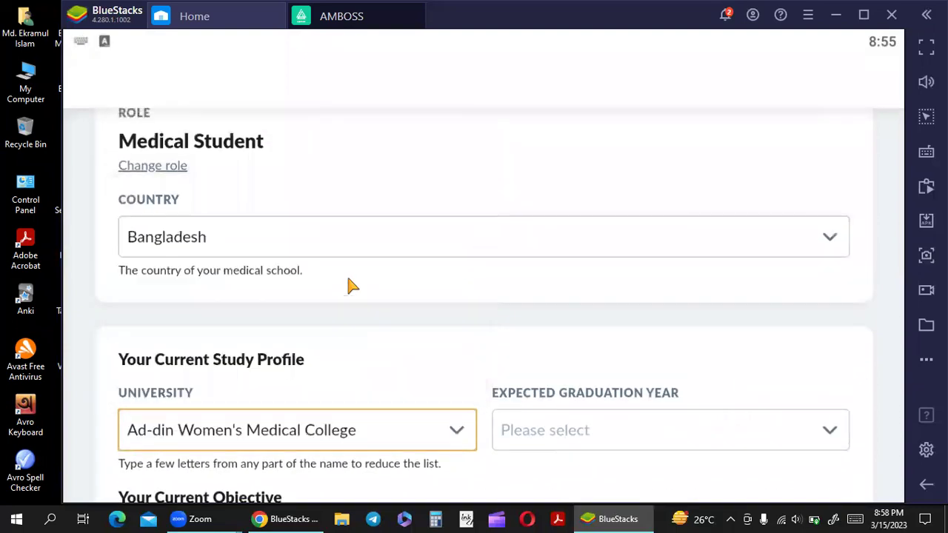
- Set graduation year 2024, main reason USMLE, and exam USMLE Step 1
click(704, 433)
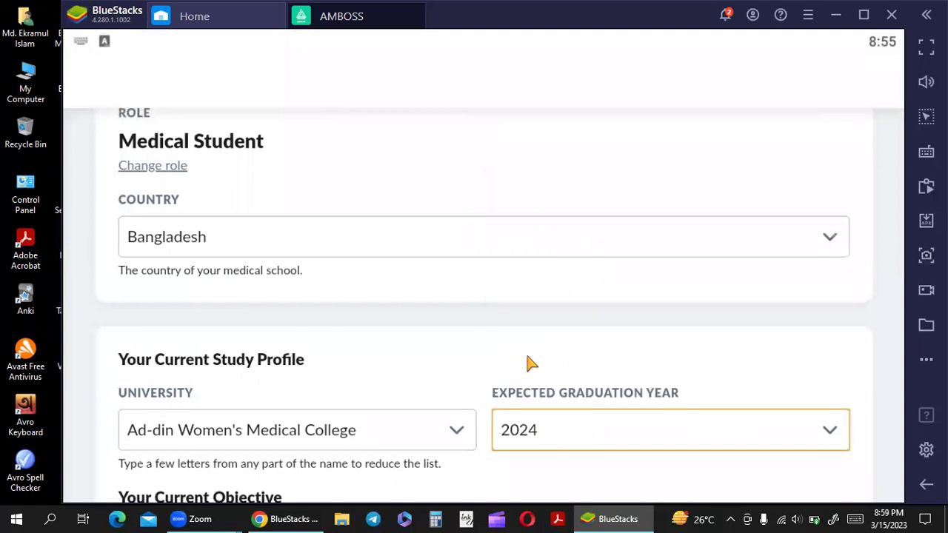
scroll(528, 363, down, 5)
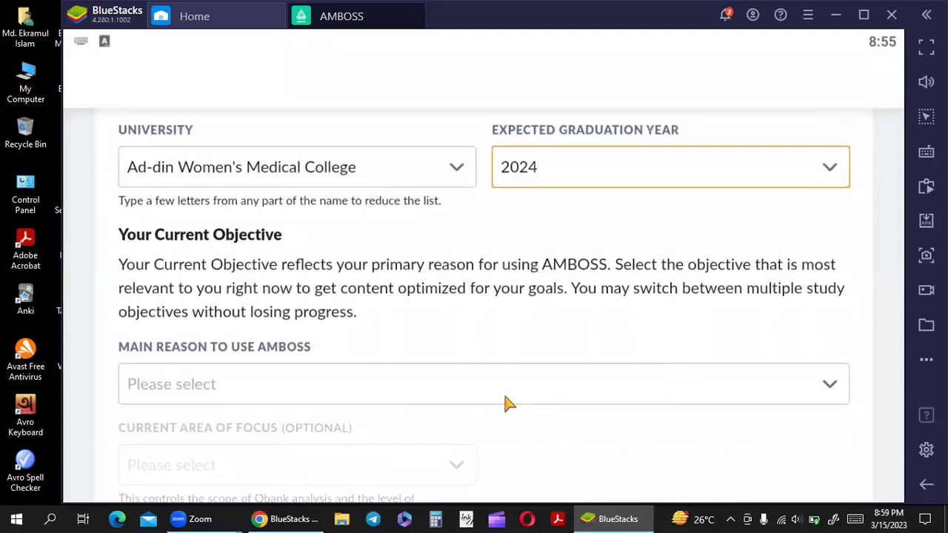
click(504, 393)
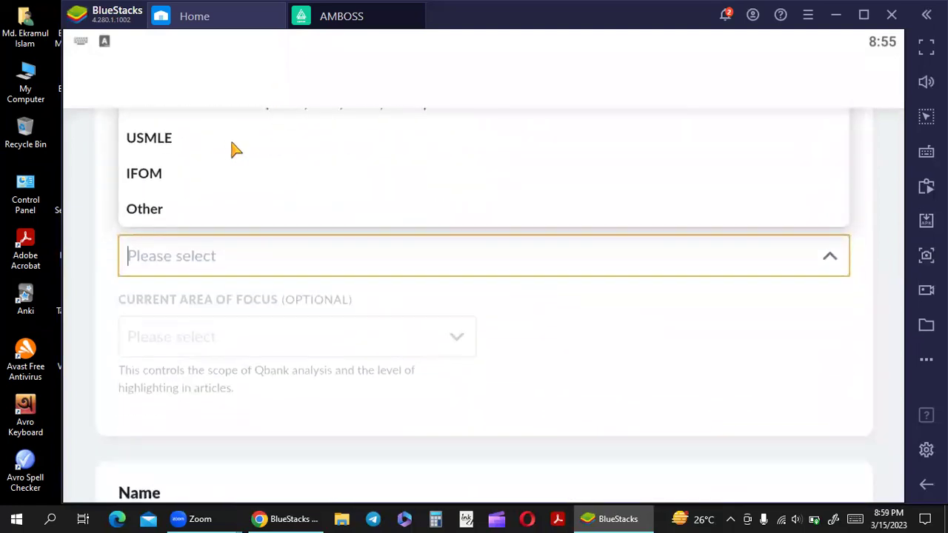
click(251, 152)
scroll(402, 249, down, 2)
click(345, 198)
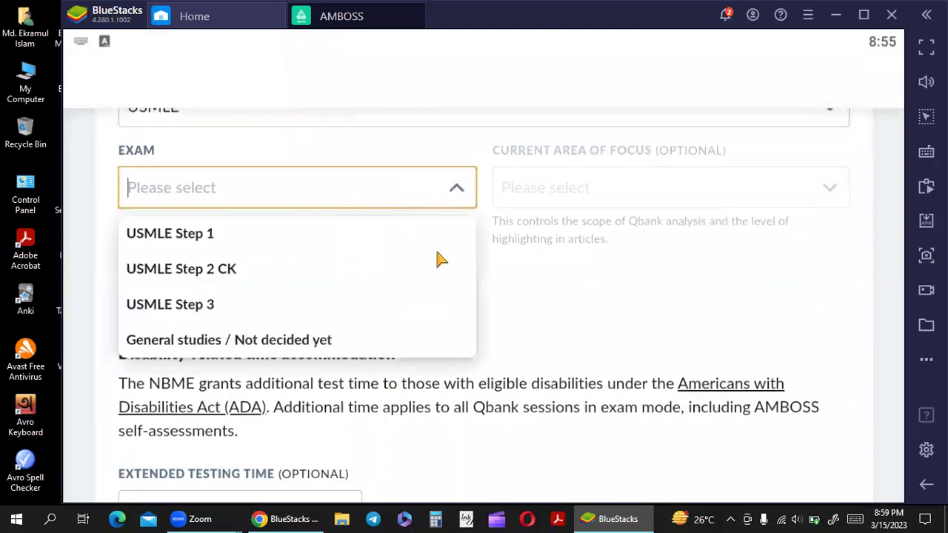
click(248, 236)
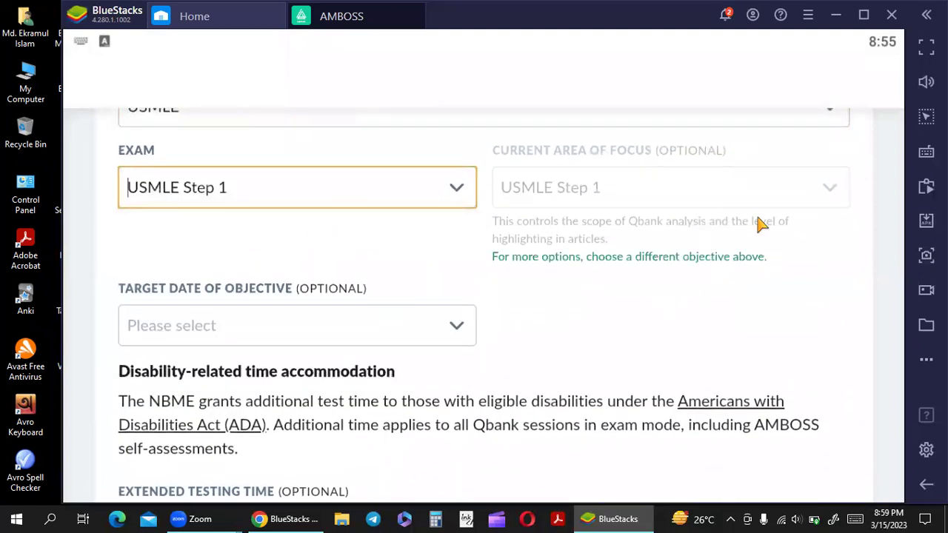
scroll(694, 210, down, 2)
scroll(386, 335, down, 4)
- Enter the first and last name in the AMBOSS profile form
click(353, 328)
text(I)
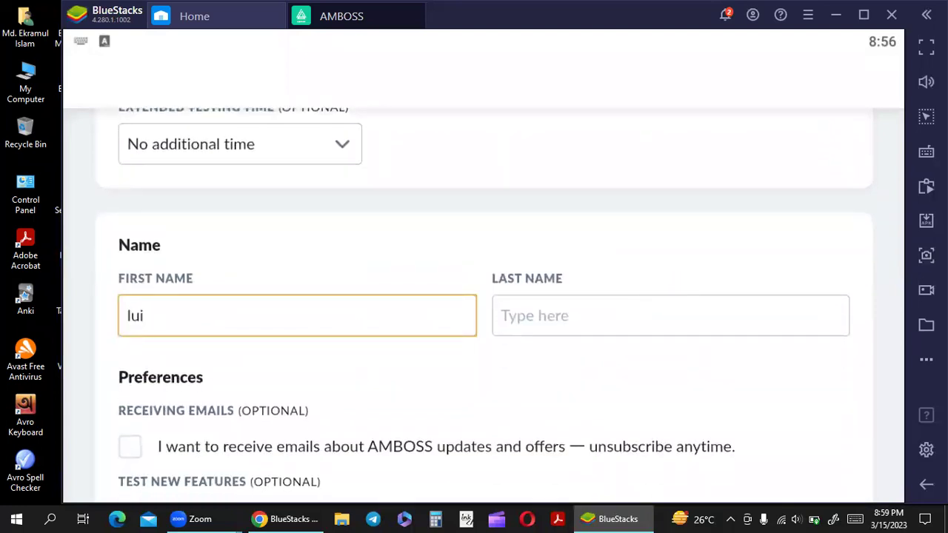
click(586, 321)
text(abc)
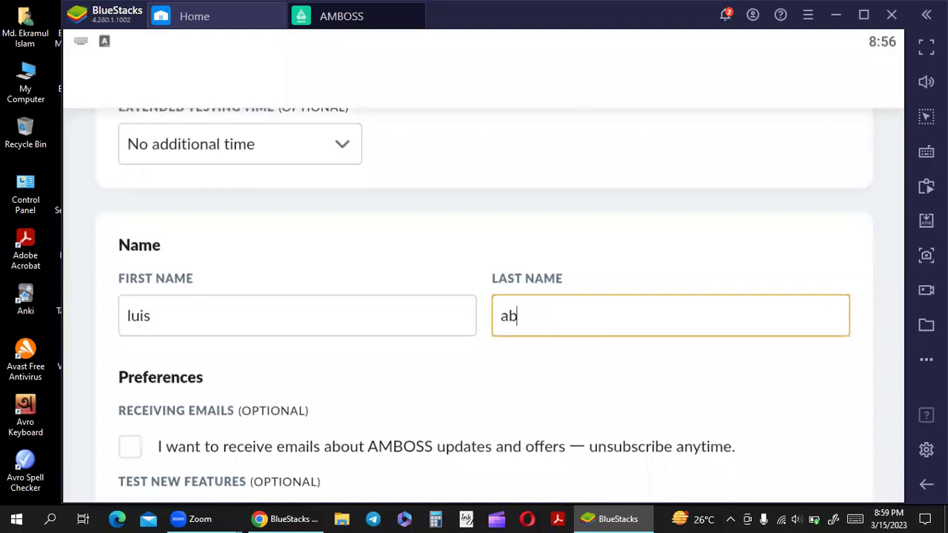
- Tick the optional preferences and clinical-use terms checkboxes, then finish the account set-up
scroll(388, 343, down, 3)
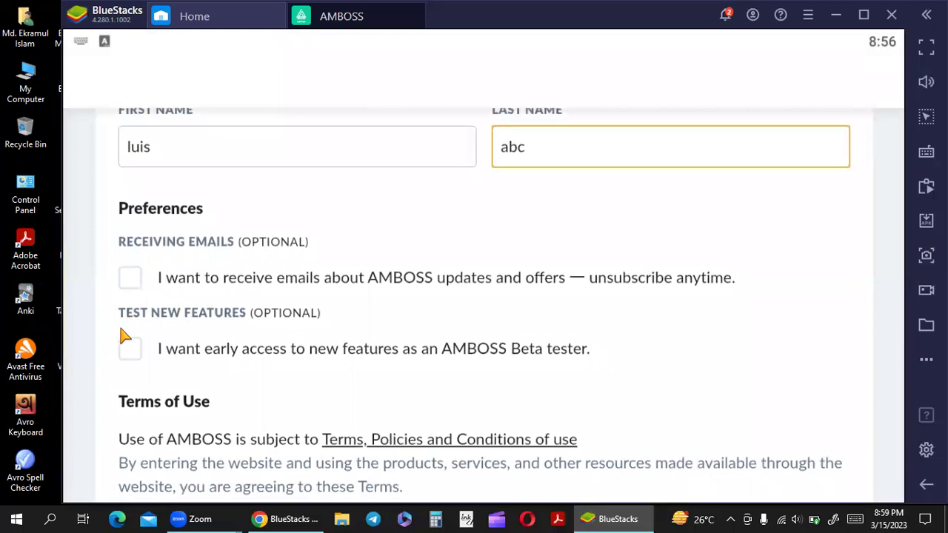
click(130, 277)
click(290, 353)
scroll(378, 296, down, 5)
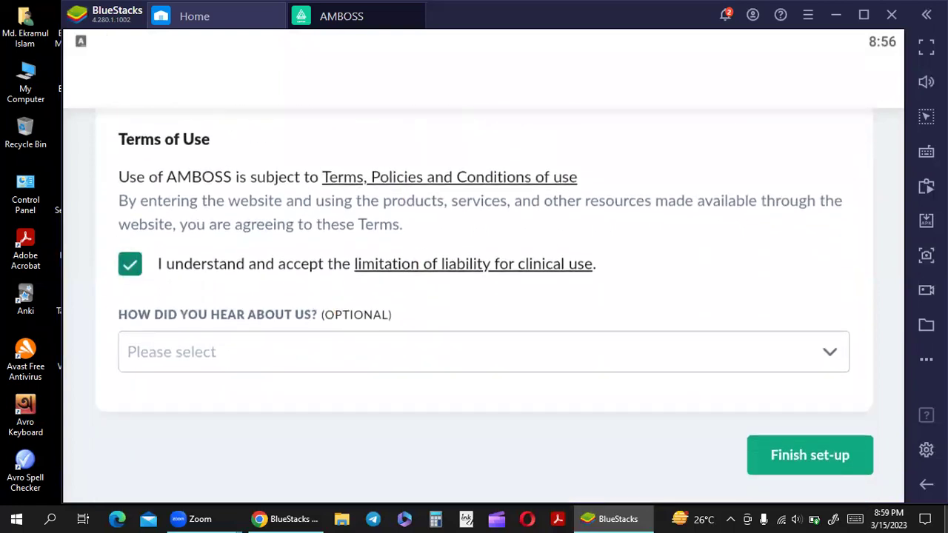
click(833, 463)
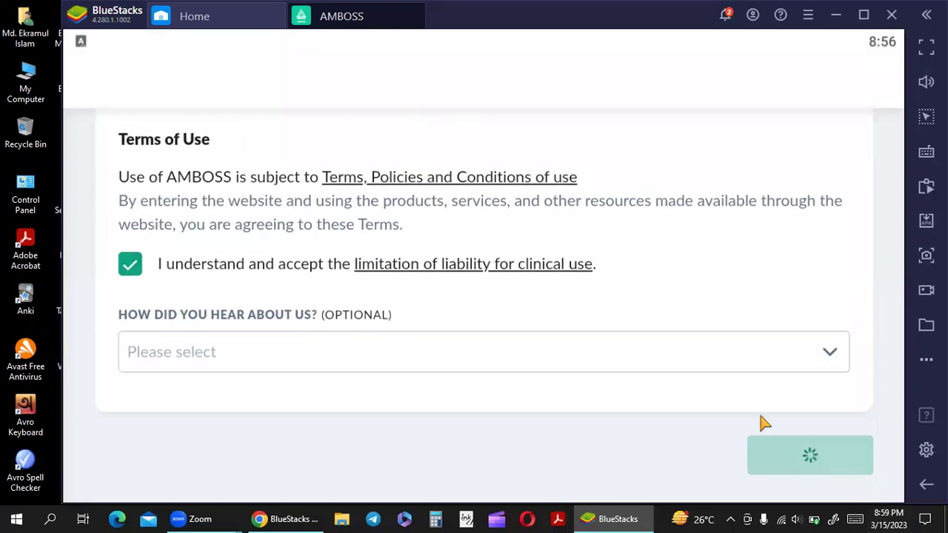
scroll(761, 423, up, 3)
scroll(604, 264, down, 3)
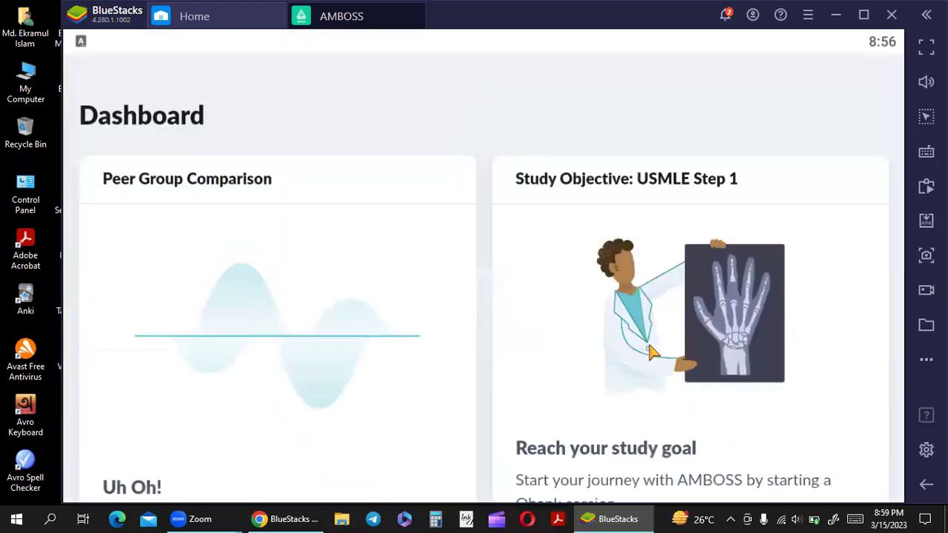
- Open a New Custom Session from the Dashboard's Start QBank session option
scroll(534, 437, down, 5)
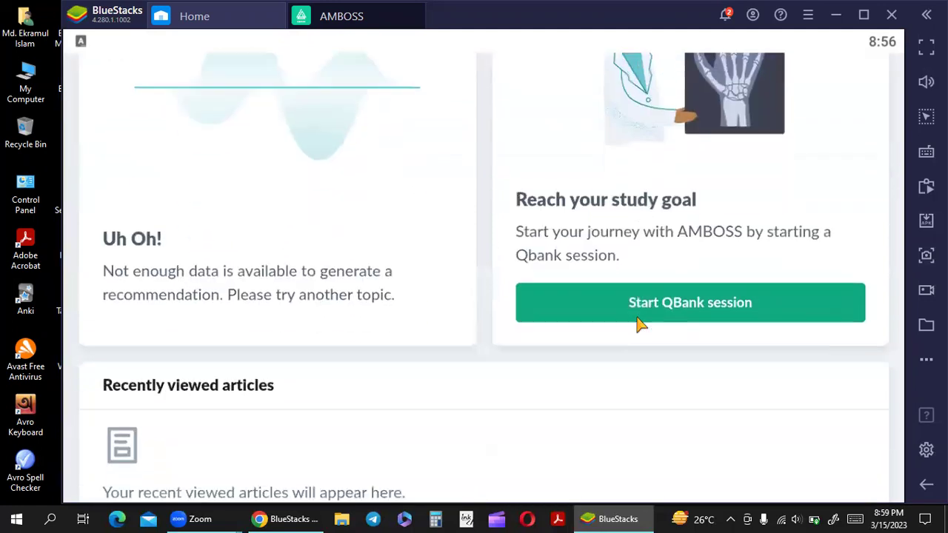
click(712, 289)
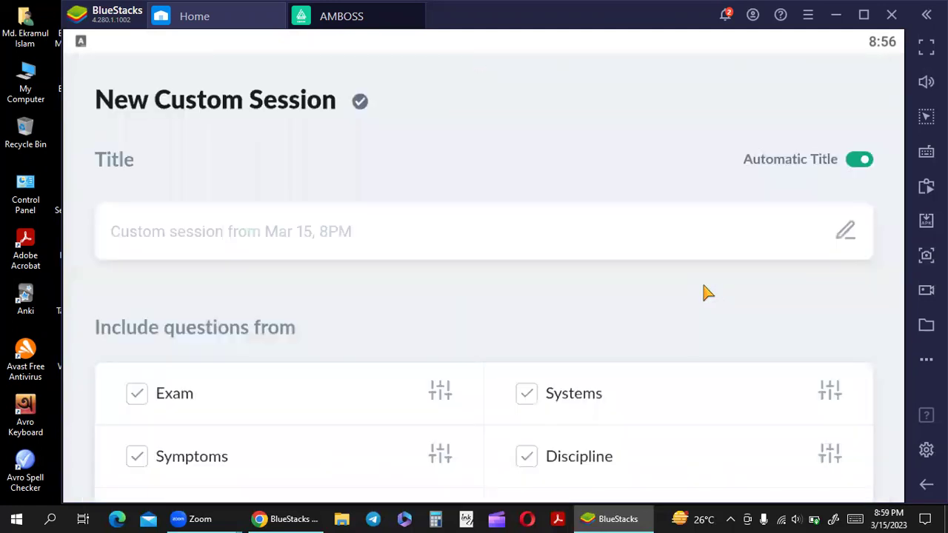
scroll(703, 286, down, 2)
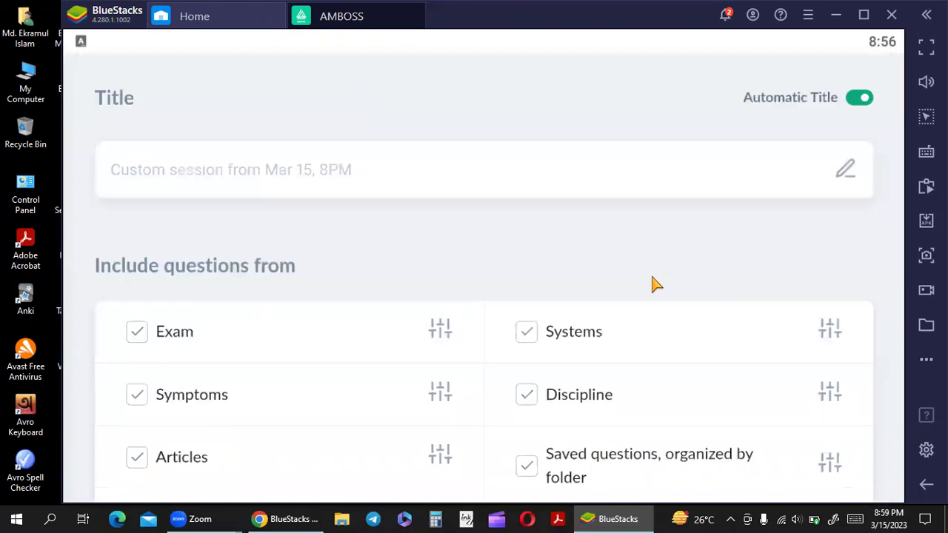
scroll(618, 274, up, 2)
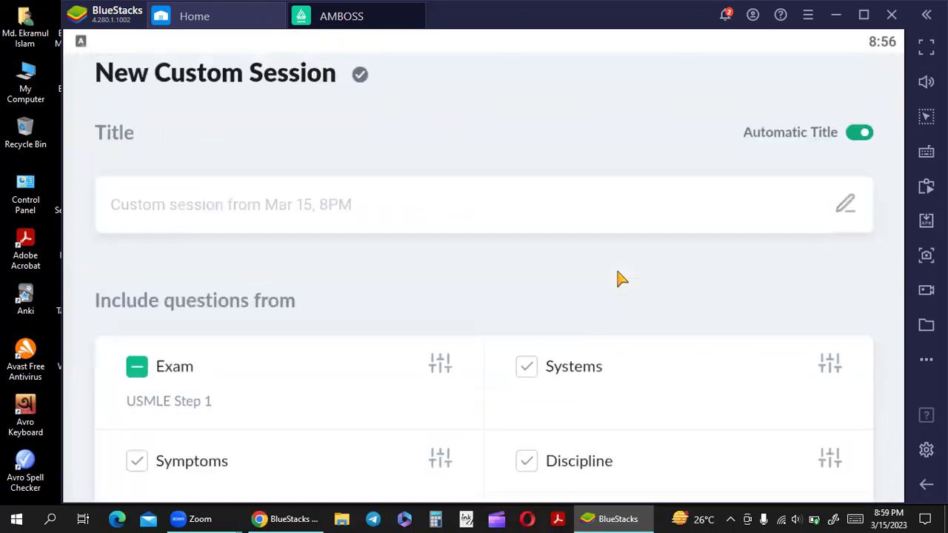
- Switch off the automatic title and delete 'Custom session from Mar 15,' from the title
click(360, 211)
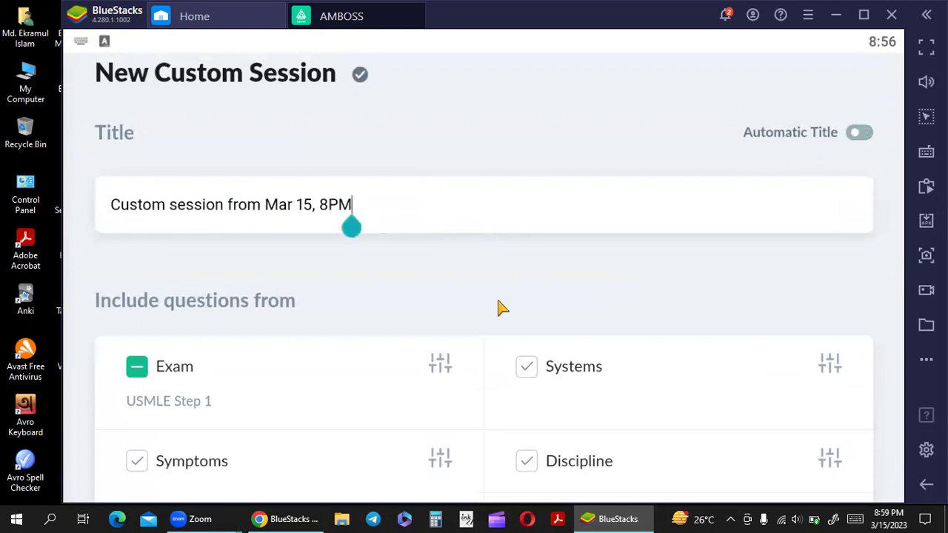
click(350, 211)
click(170, 209)
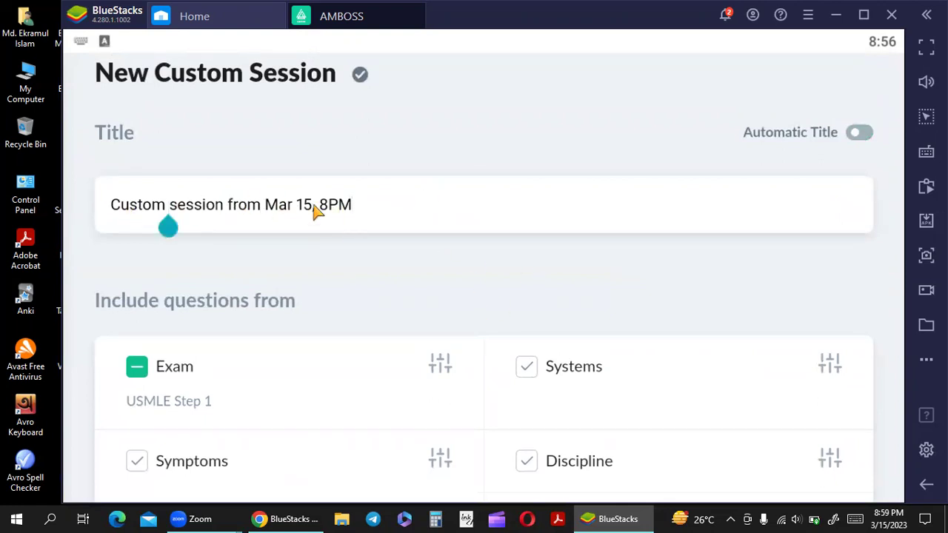
click(299, 207)
click(314, 208)
key(BackSpace)
key(BackSpace)
key(BackSpace)
key(BackSpace)
key(BackSpace)
key(BackSpace)
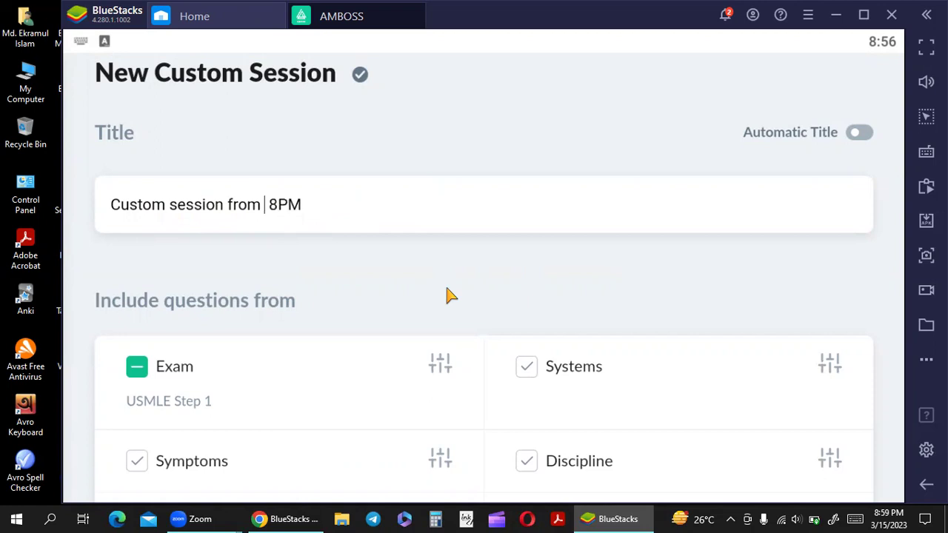
key(BackSpace)
key(BackSpace)
key(BackSpace)
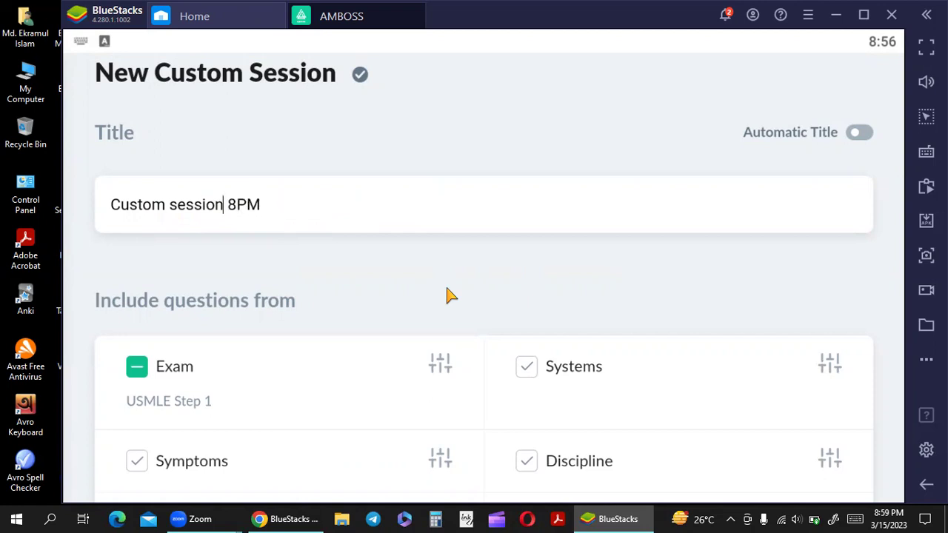
key(BackSpace)
key(BackSpace)
key(BackSpace)
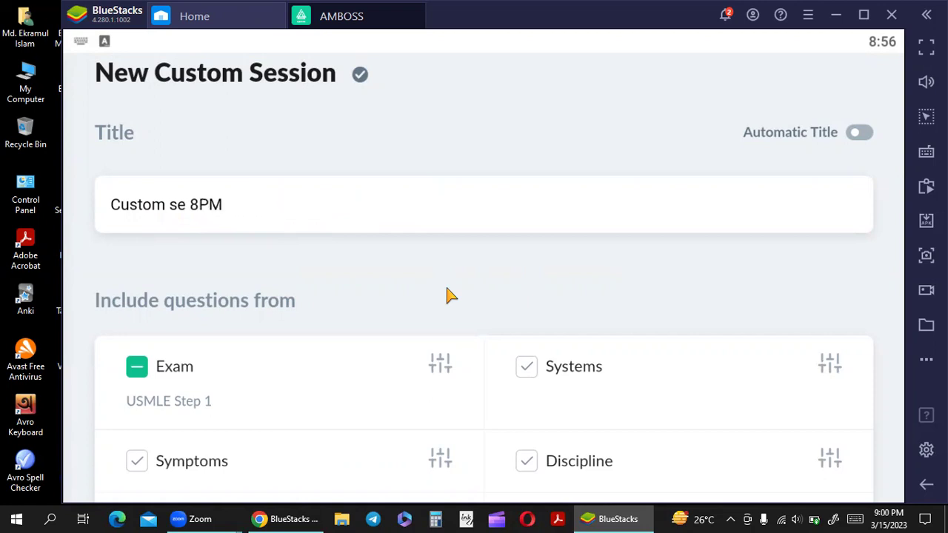
key(BackSpace)
key(BackSpace)
key(BackSpace)
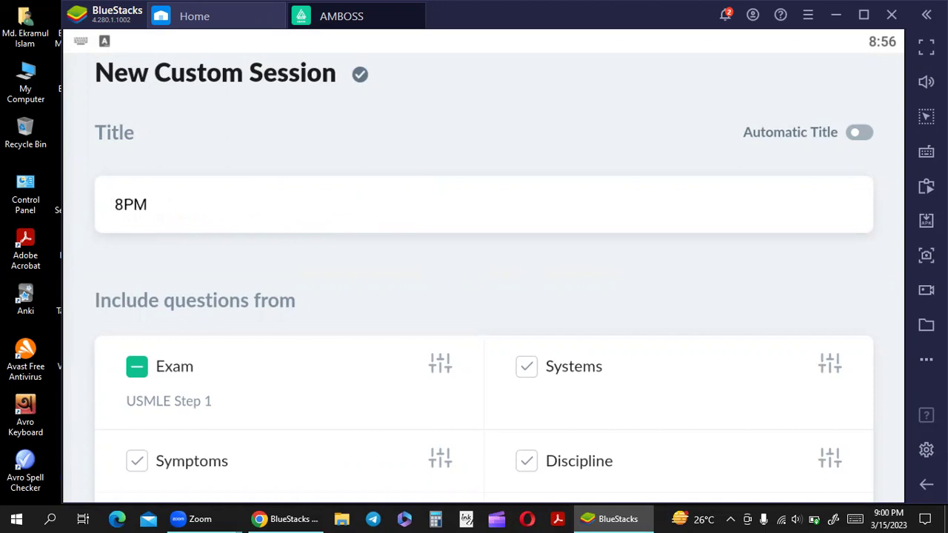
- Type CNS1 before 8PM so the title reads 'CNS1 8PM'
text(c)
key(BackSpace)
text(CNYS1)
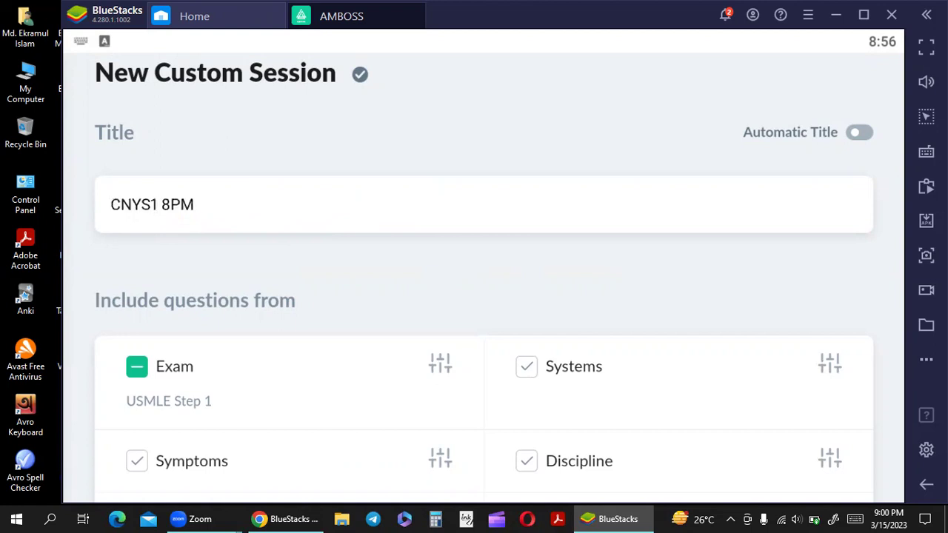
key(BackSpace)
key(BackSpace)
key(BackSpace)
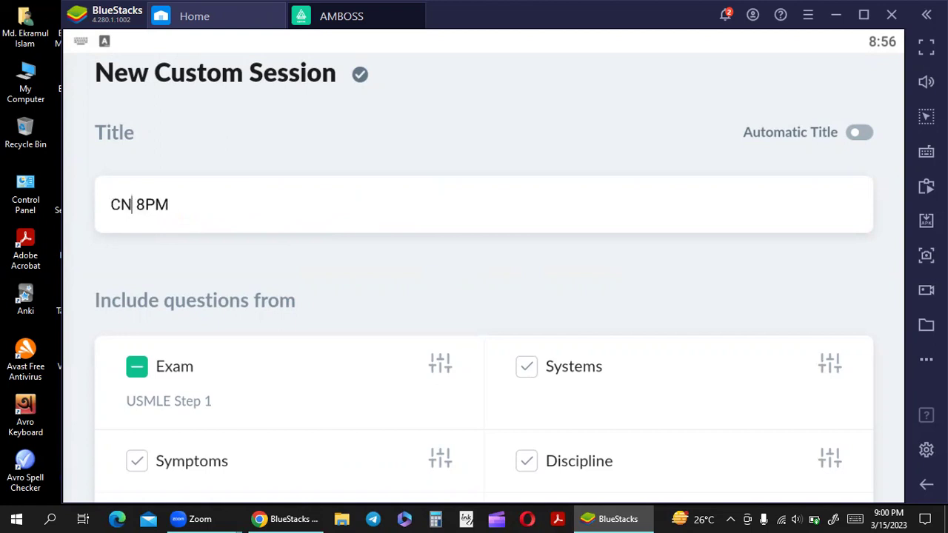
text(S1)
scroll(635, 249, down, 2)
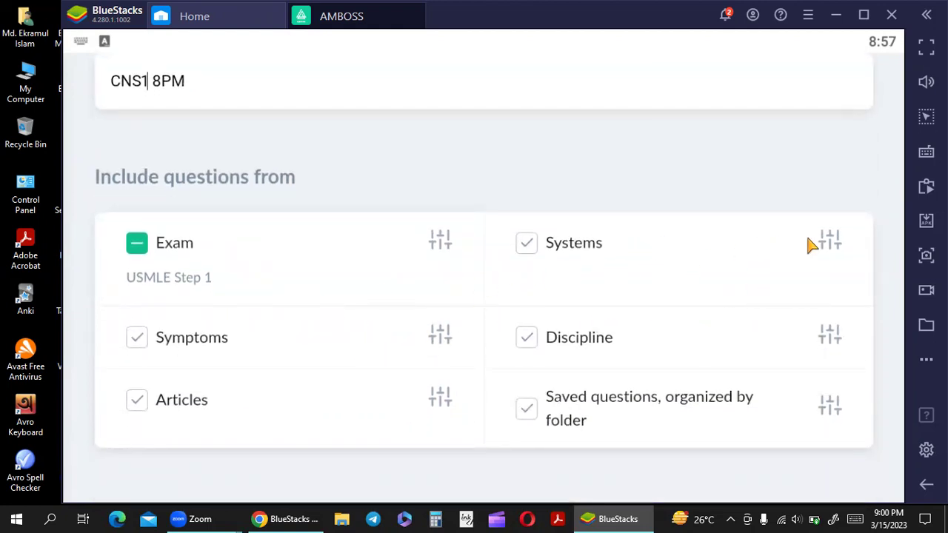
- Tick Cardiovascular System in the Systems filter after clearing a NEU search
click(830, 242)
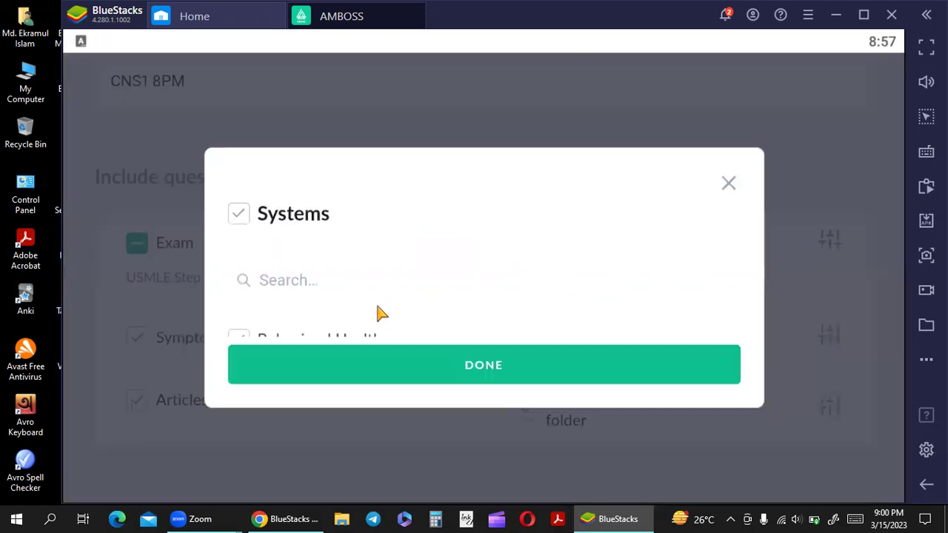
scroll(328, 321, down, 3)
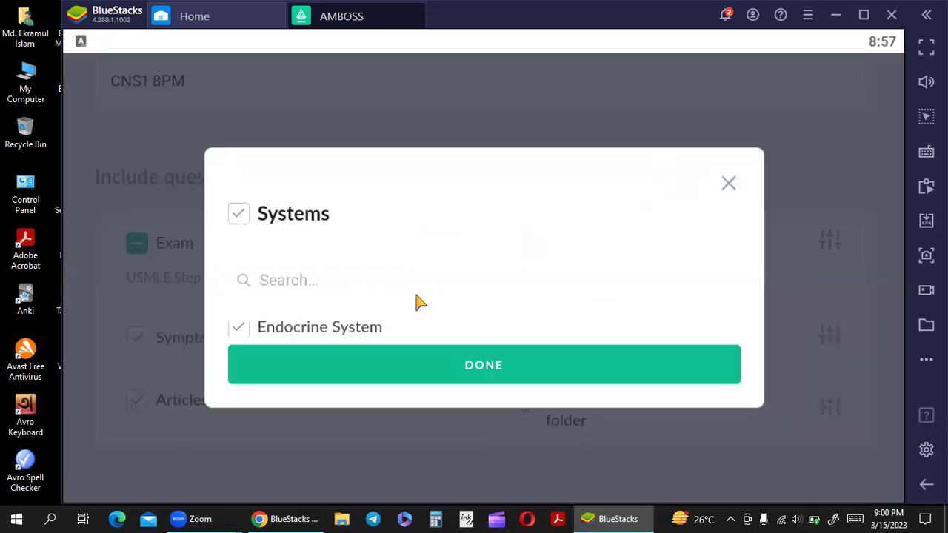
click(307, 280)
text(N)
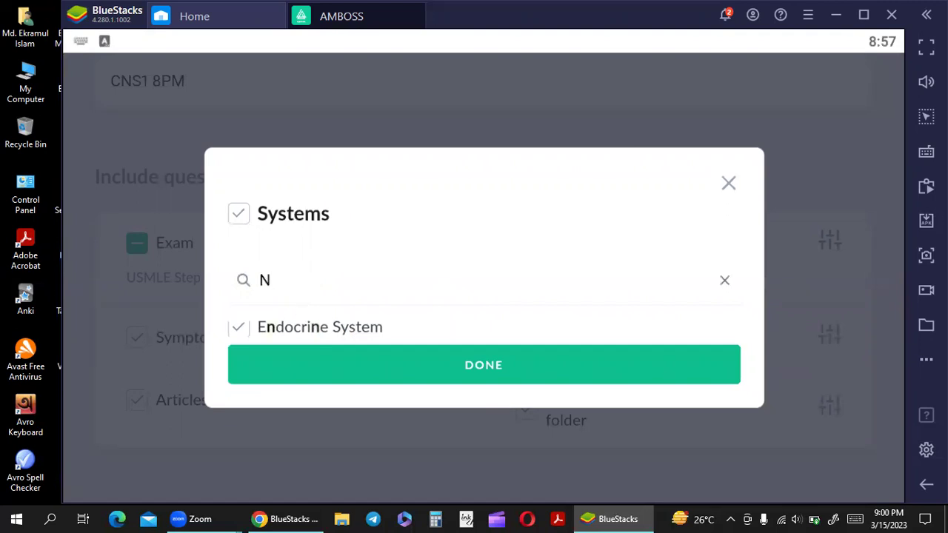
text(EU)
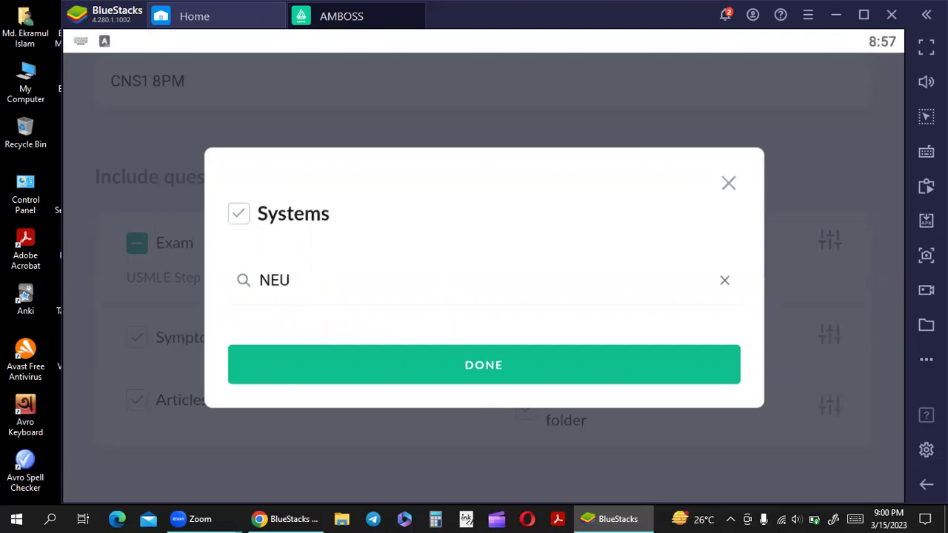
key(BackSpace)
key(BackSpace)
key(BackSpace)
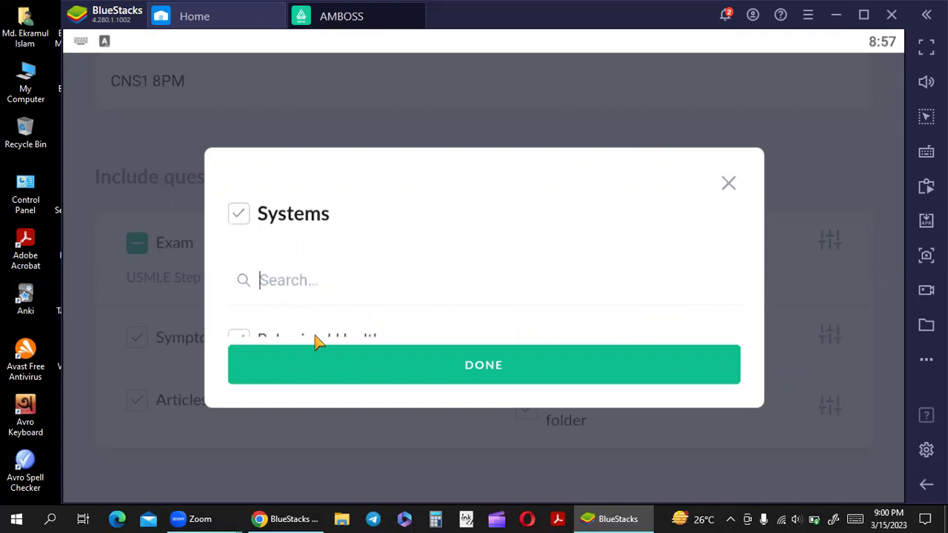
scroll(311, 334, down, 3)
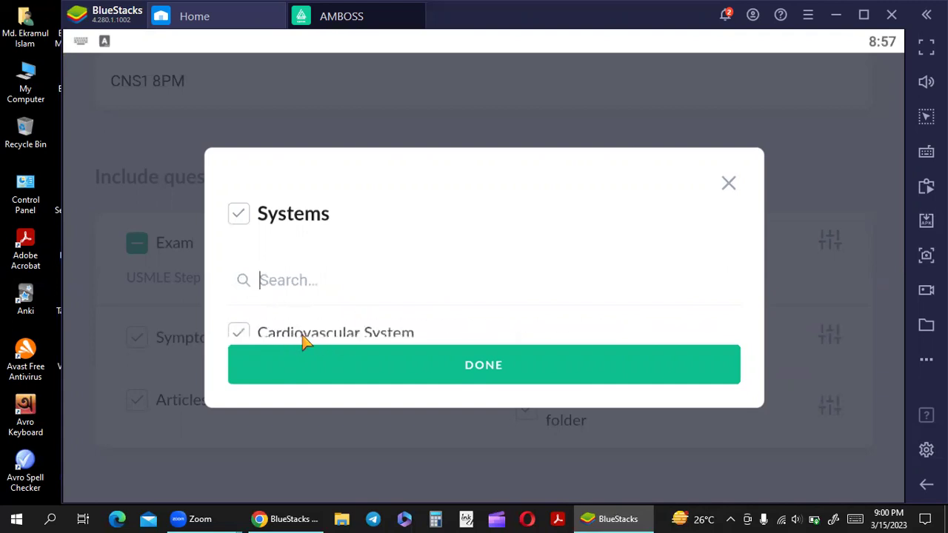
click(240, 337)
click(426, 364)
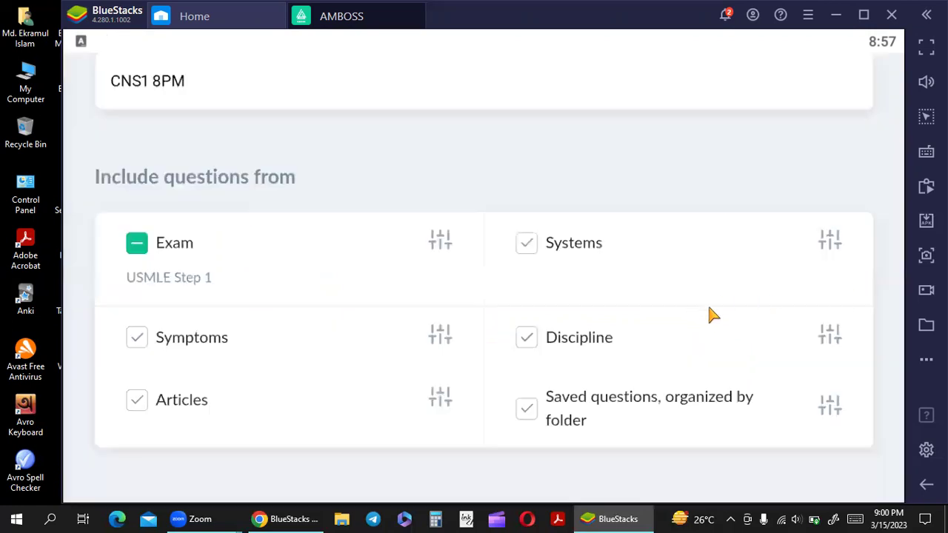
- Search the Systems filter for CAR and confirm only Cardiovascular System is selected
click(831, 240)
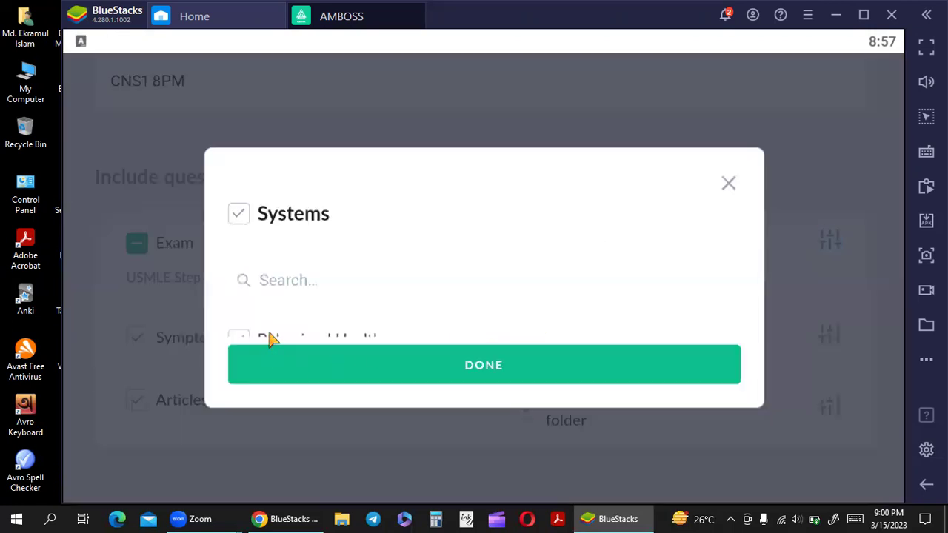
scroll(278, 328, down, 1)
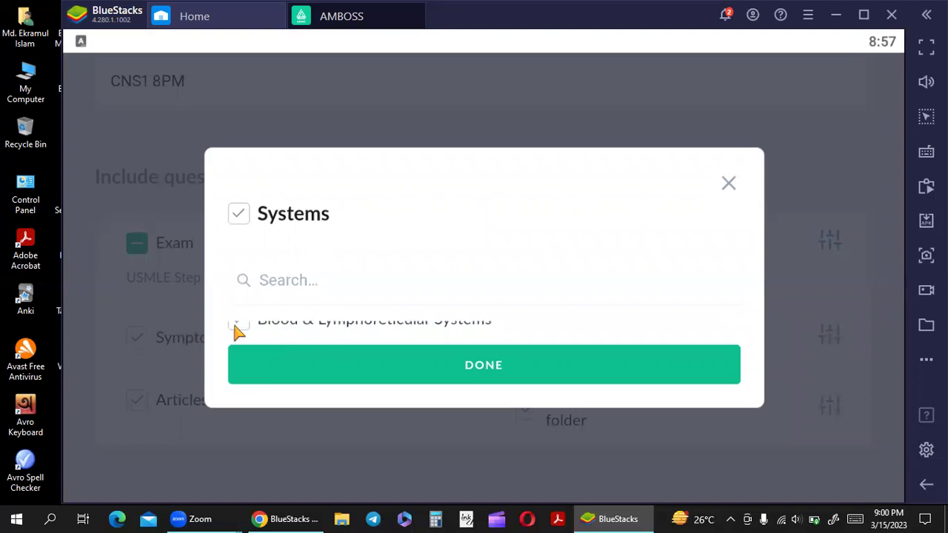
scroll(253, 332, down, 1)
scroll(266, 318, up, 1)
click(289, 286)
text(V)
key(BackSpace)
text(CARD)
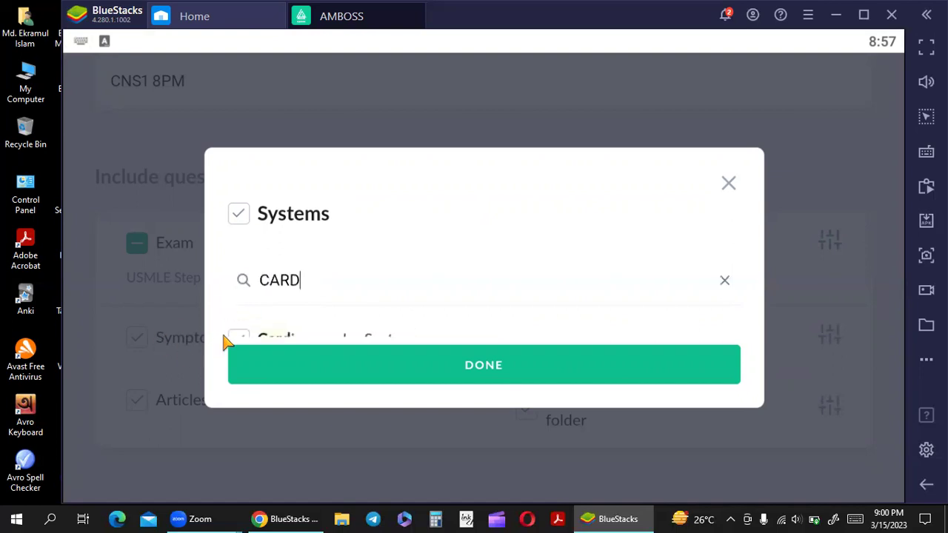
click(263, 332)
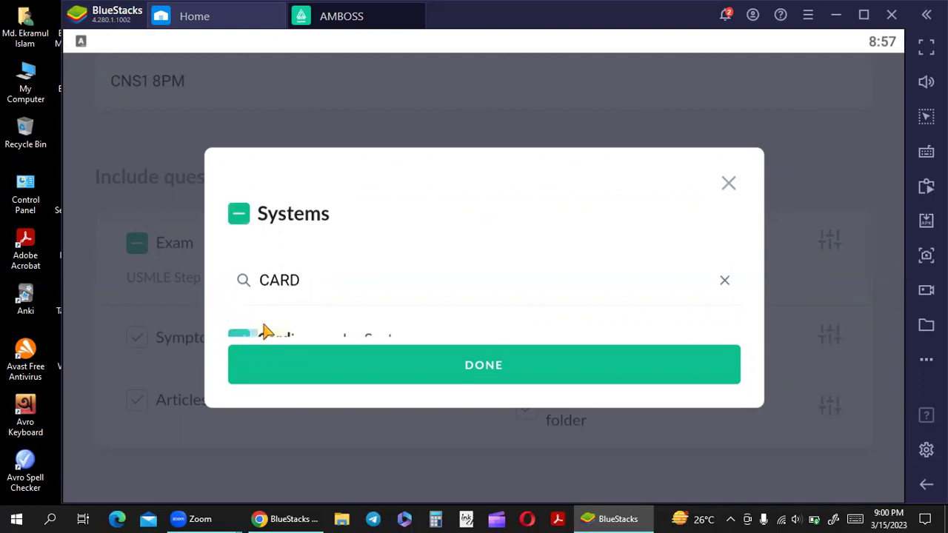
click(330, 363)
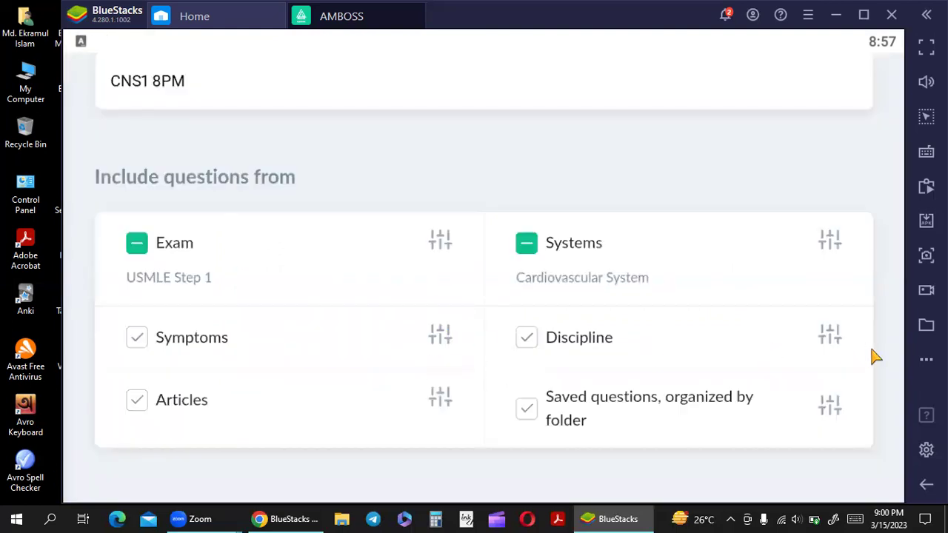
scroll(662, 353, down, 3)
scroll(426, 358, down, 2)
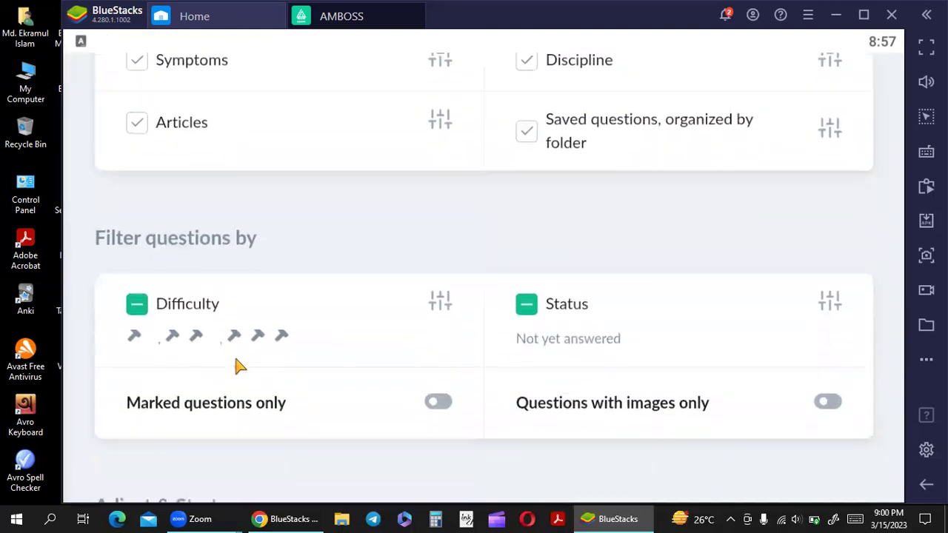
click(441, 298)
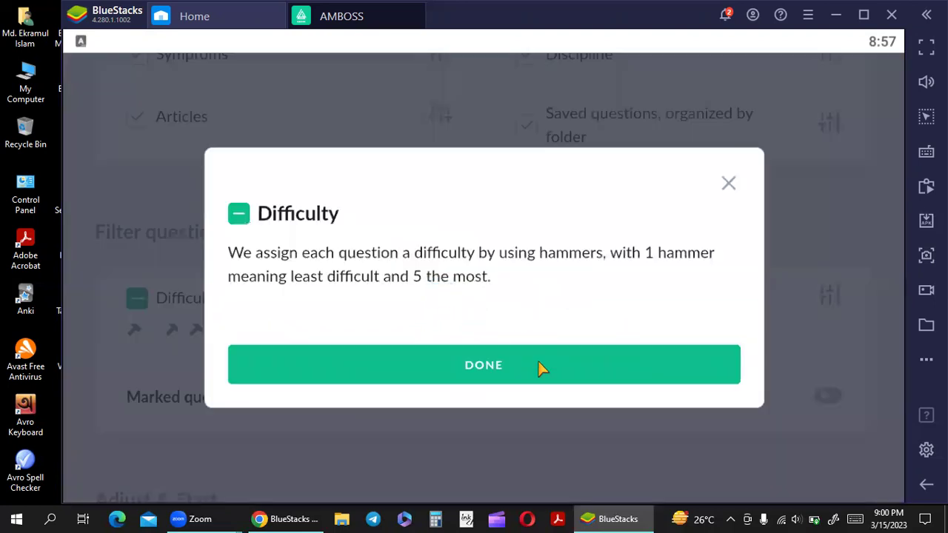
click(729, 183)
scroll(341, 389, down, 5)
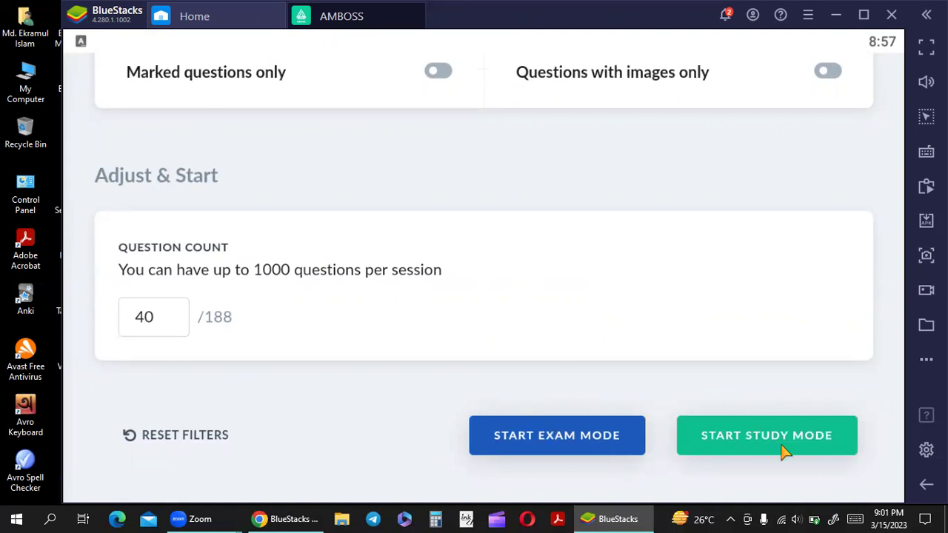
scroll(548, 278, up, 5)
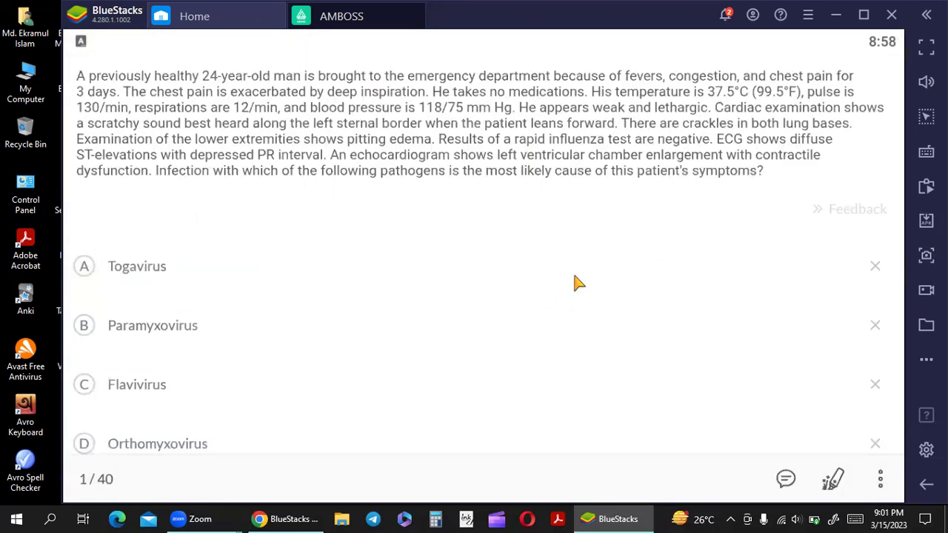
- Make the emulator full screen and answer question 1 with Paramyxovirus
click(864, 15)
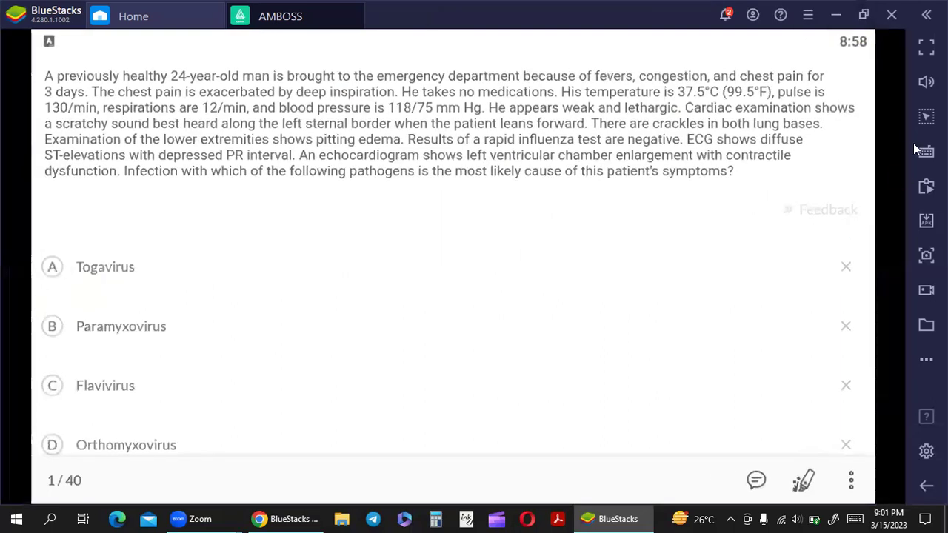
key(F11)
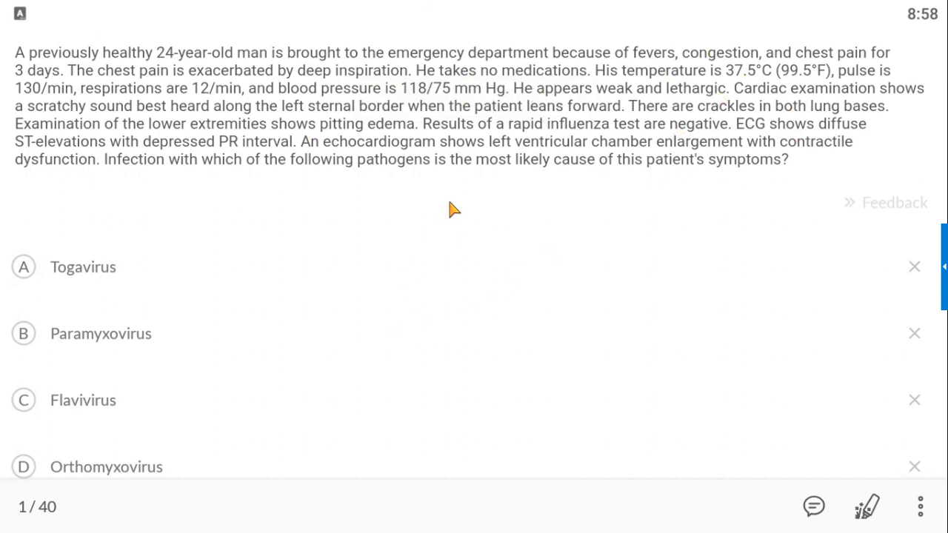
click(135, 342)
- Review the question 1 explanation and swipe on to question 2
scroll(645, 313, down, 5)
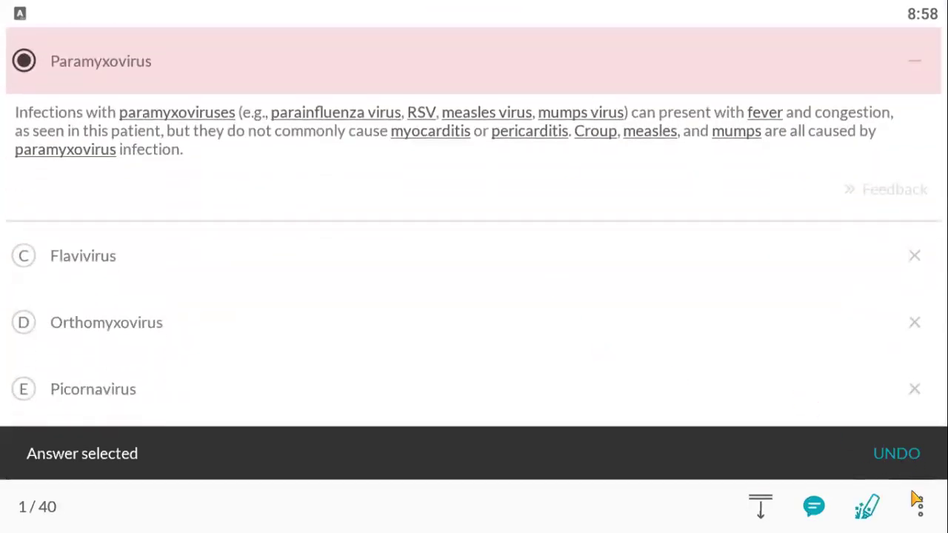
scroll(780, 155, up, 5)
scroll(911, 304, up, 5)
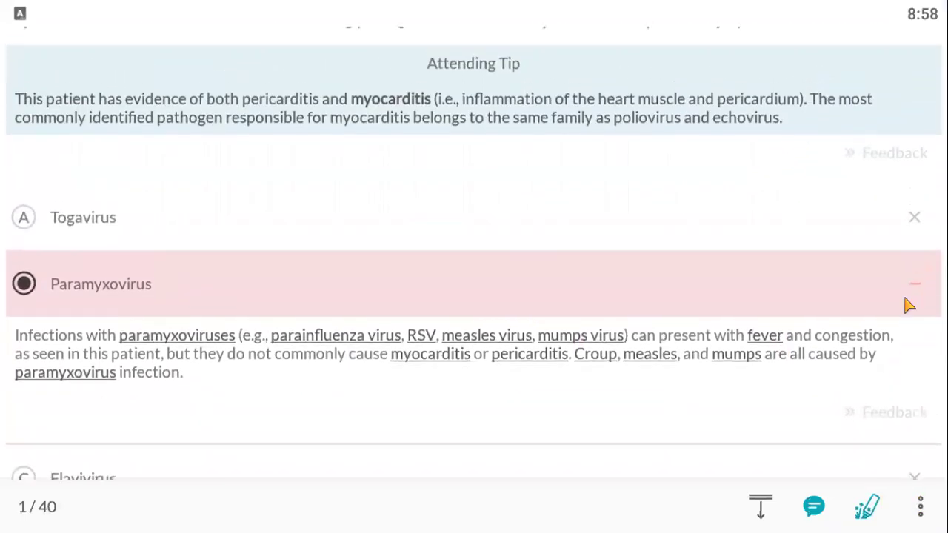
drag(910, 304, 267, 300)
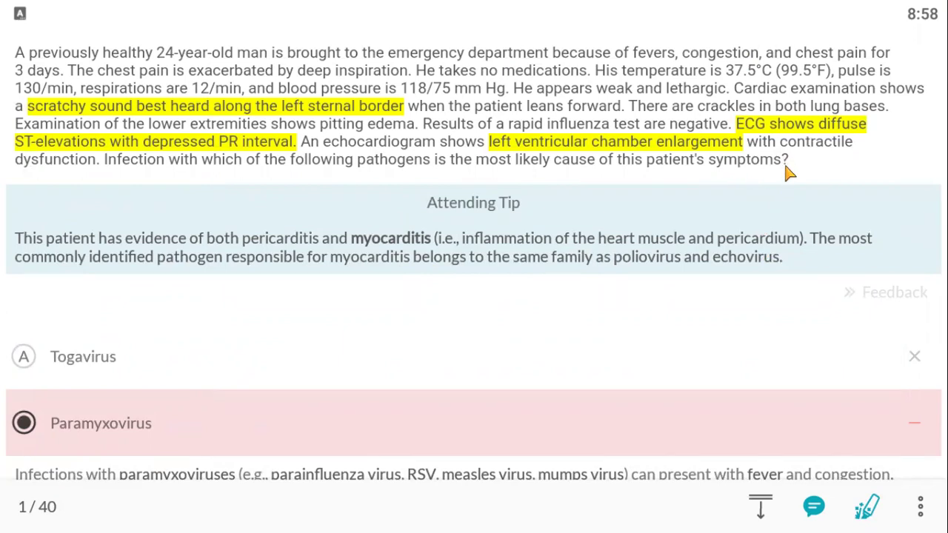
click(791, 187)
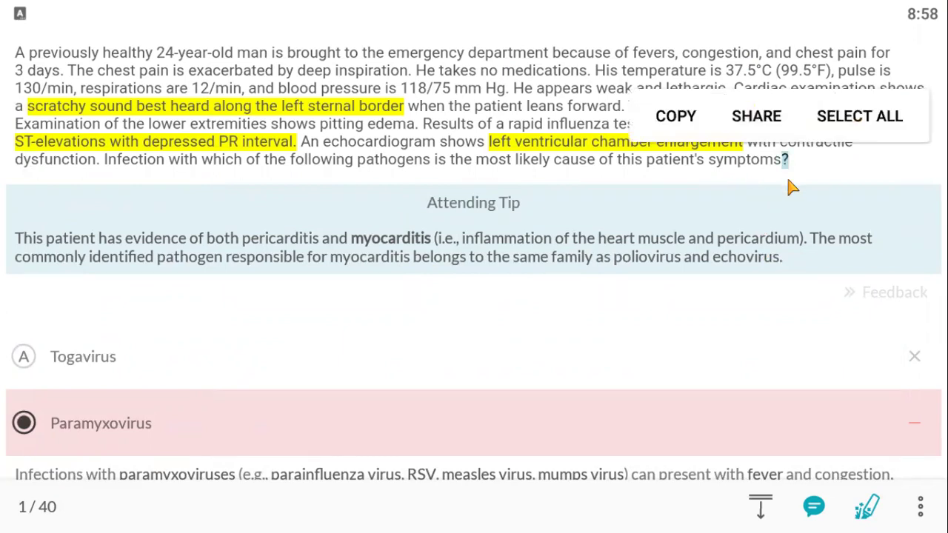
mouse_move(859, 185)
mouse_down()
mouse_move(745, 194)
mouse_move(14, 145)
mouse_up()
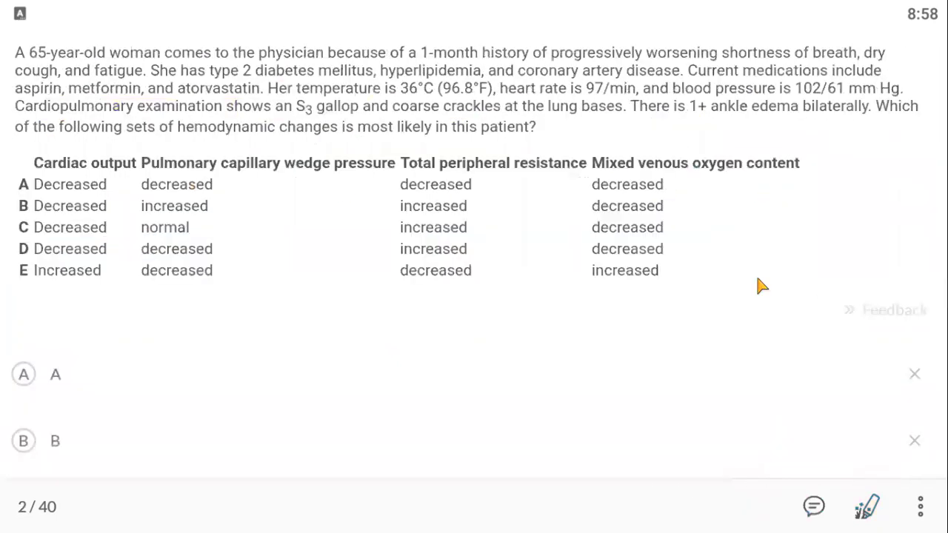
- Answer question 2 with option C and question 3 with option B
scroll(265, 346, down, 3)
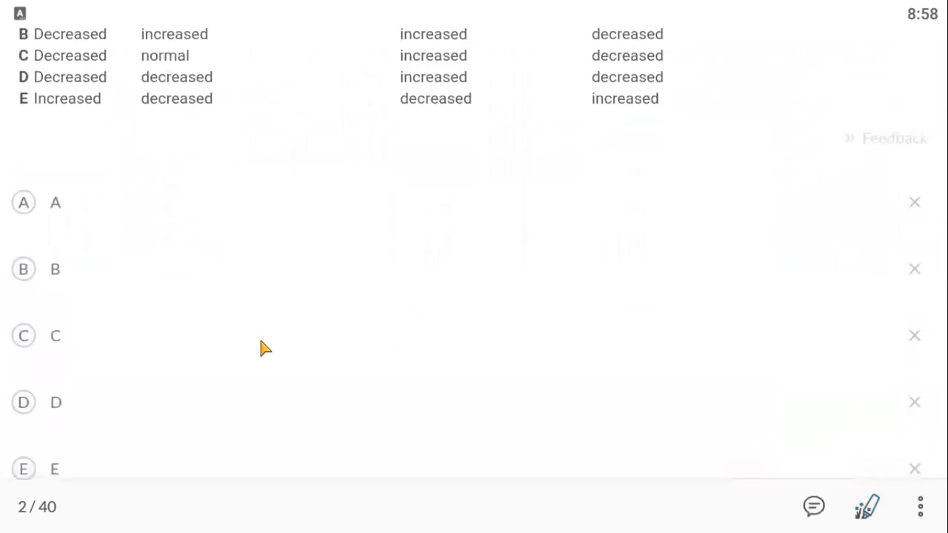
click(150, 331)
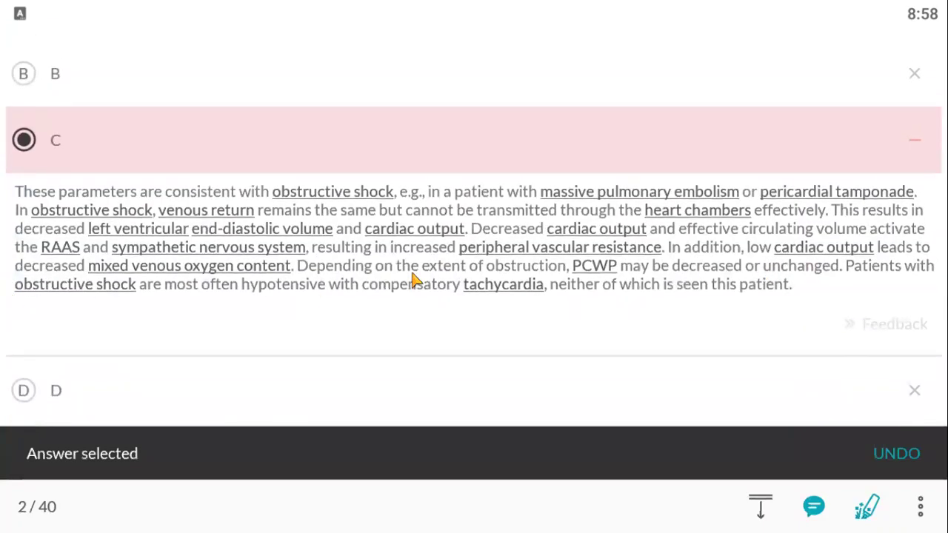
drag(741, 266, 607, 265)
click(523, 392)
click(369, 305)
- Swipe past question 4 to question 5, then open and close the options menu
drag(715, 284, 17, 295)
drag(905, 274, 9, 275)
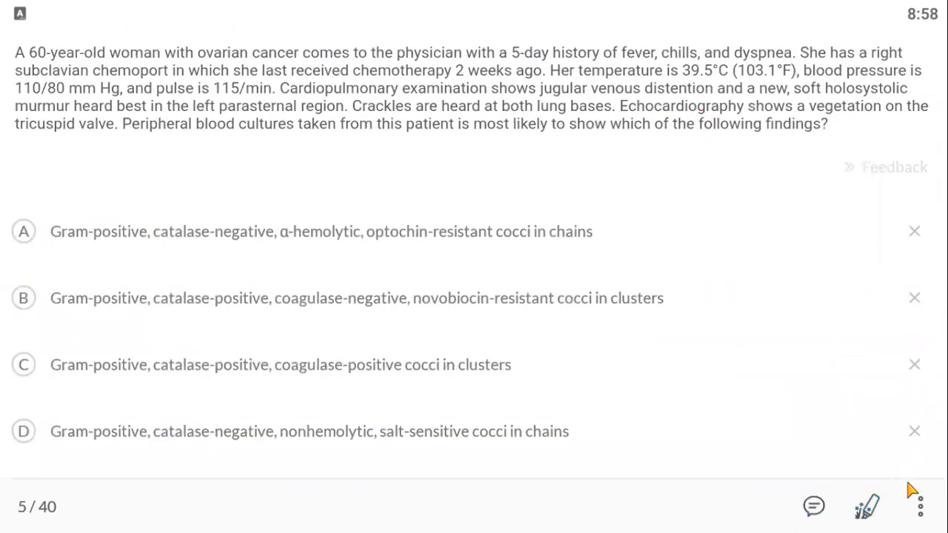
click(921, 506)
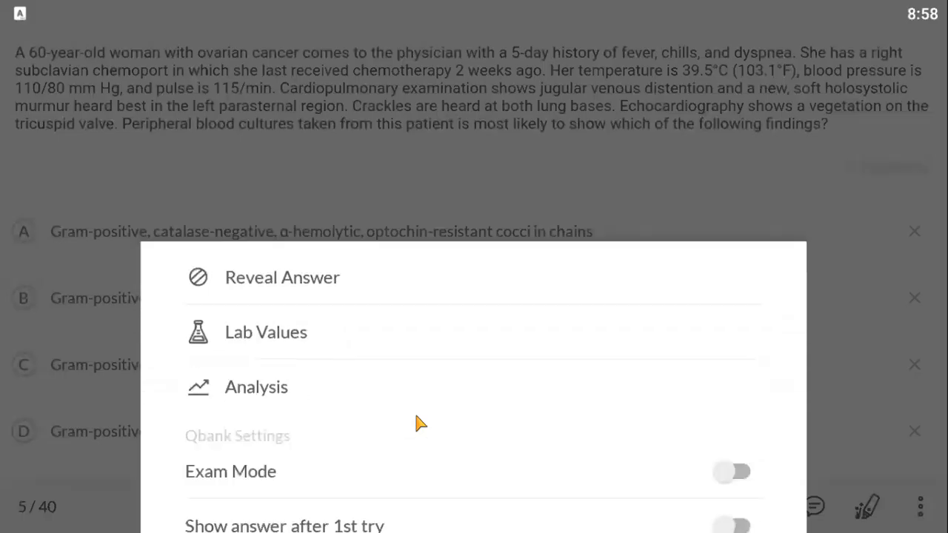
click(392, 507)
scroll(467, 208, down, 2)
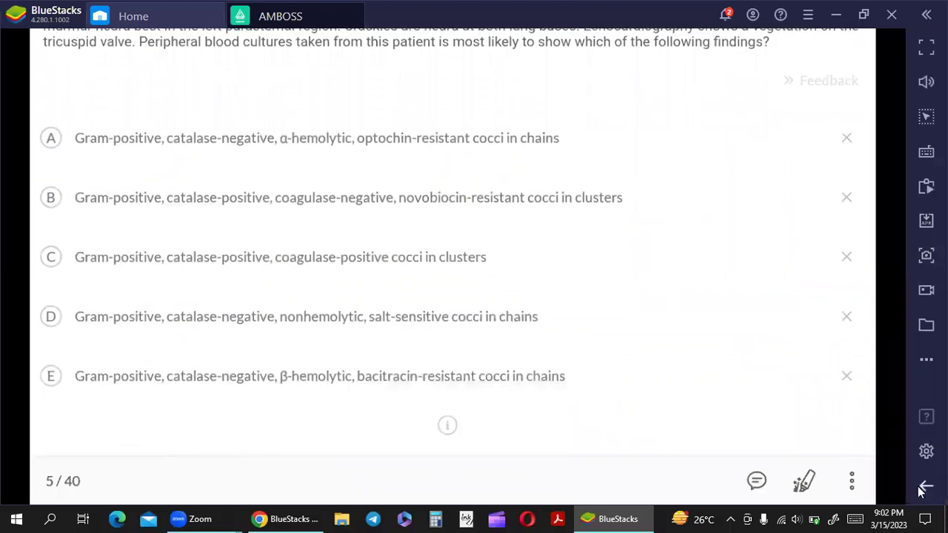
- Leave the first session and limit a new session to Blood & Lymphoreticular Systems, 40 questions
click(926, 486)
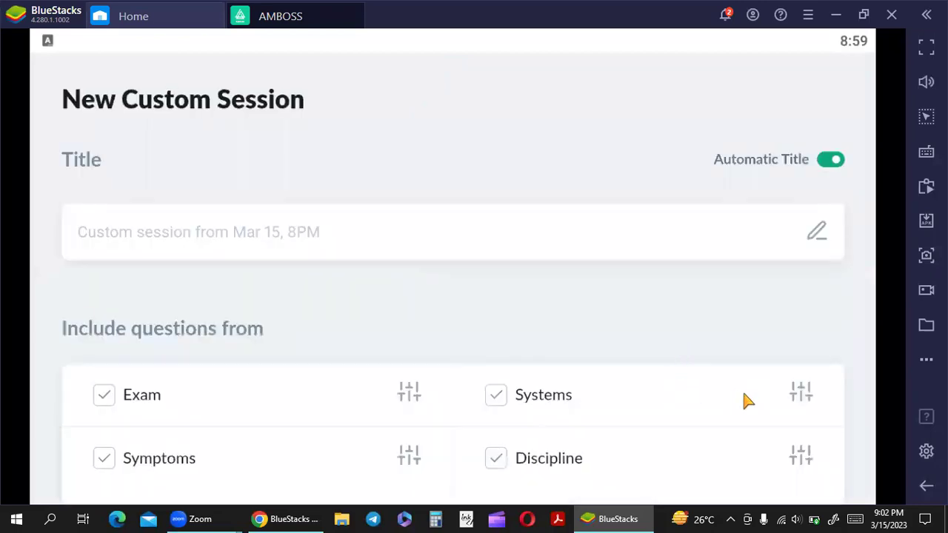
click(806, 398)
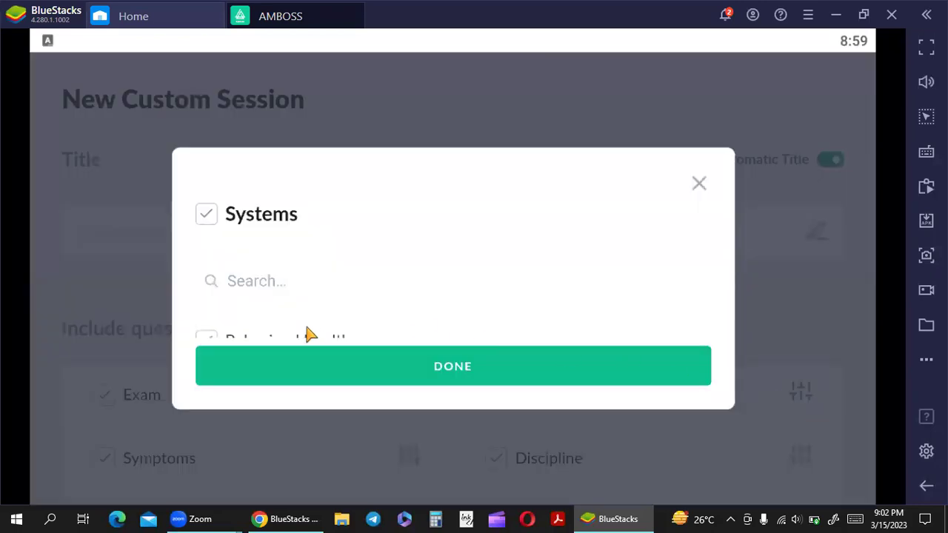
scroll(233, 339, down, 1)
click(210, 328)
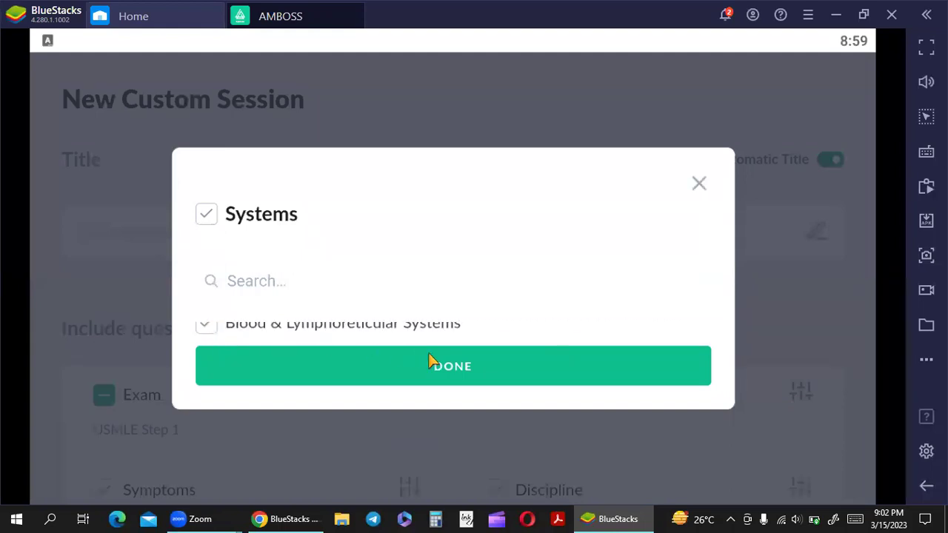
click(477, 380)
scroll(787, 381, down, 4)
scroll(583, 406, down, 5)
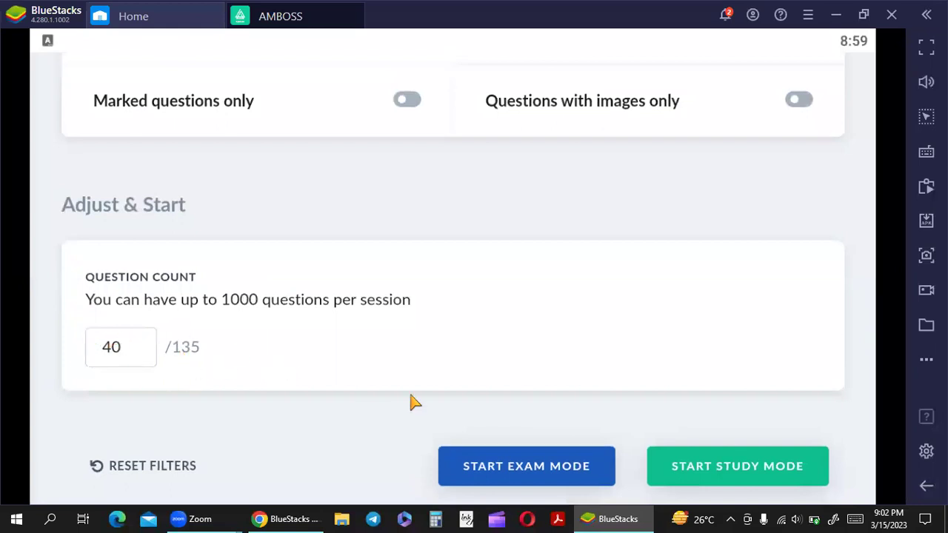
- Start exam mode, choose Surreptitious phlebotomy for question 1, then undo it
click(518, 467)
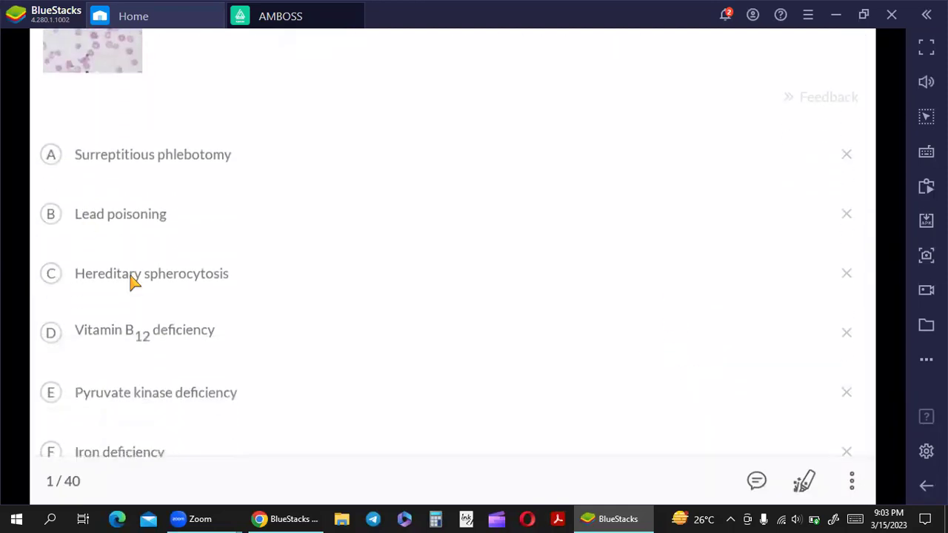
scroll(415, 300, up, 2)
scroll(454, 296, up, 1)
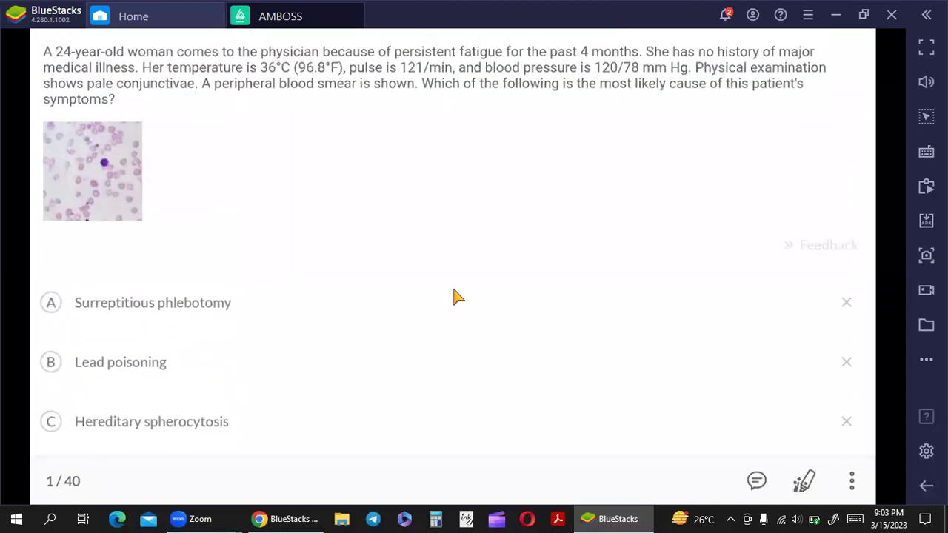
click(311, 311)
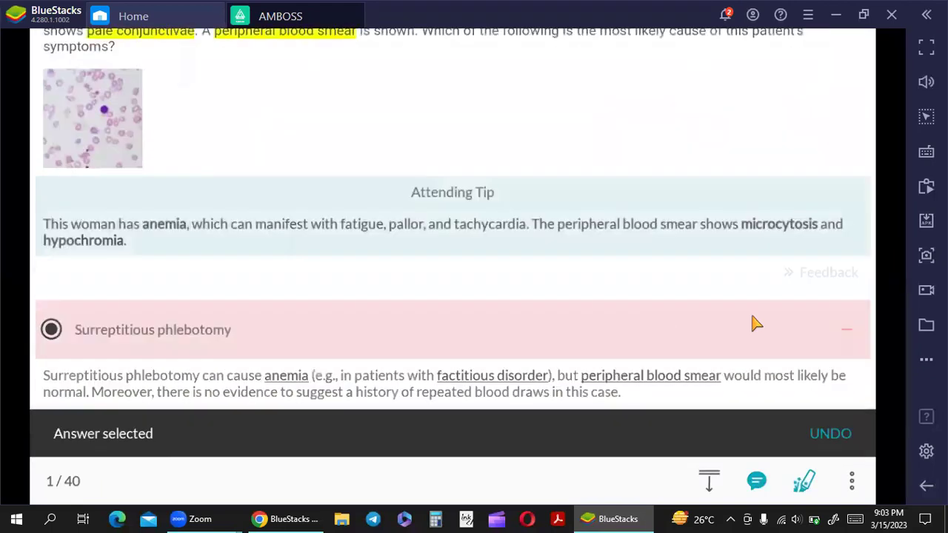
click(841, 443)
- Open the question options menu and exit back to Your Sessions
scroll(695, 343, up, 3)
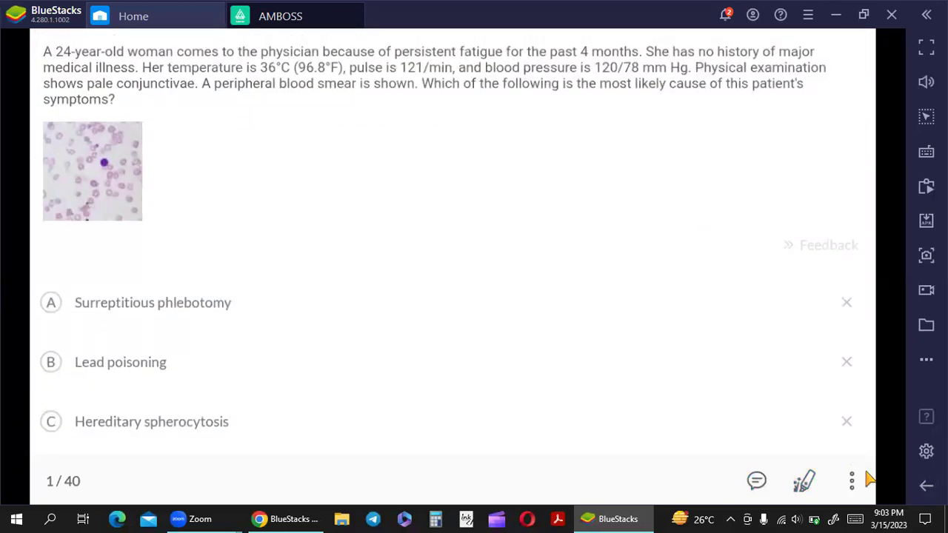
scroll(386, 304, down, 5)
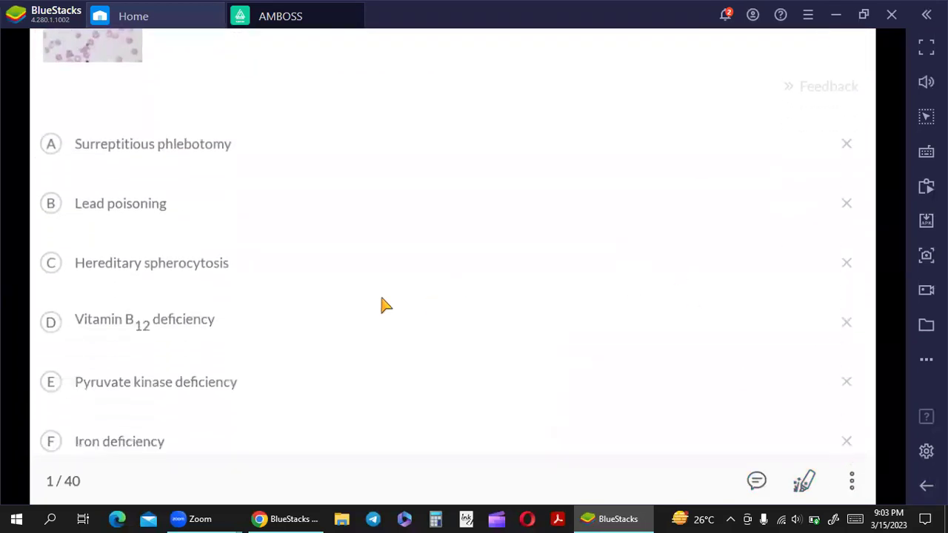
click(852, 481)
key(Escape)
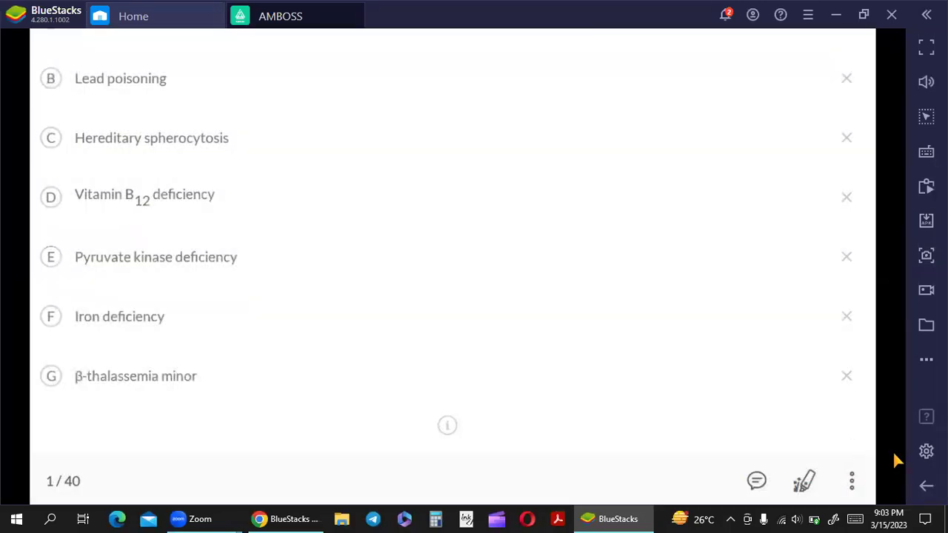
key(Escape)
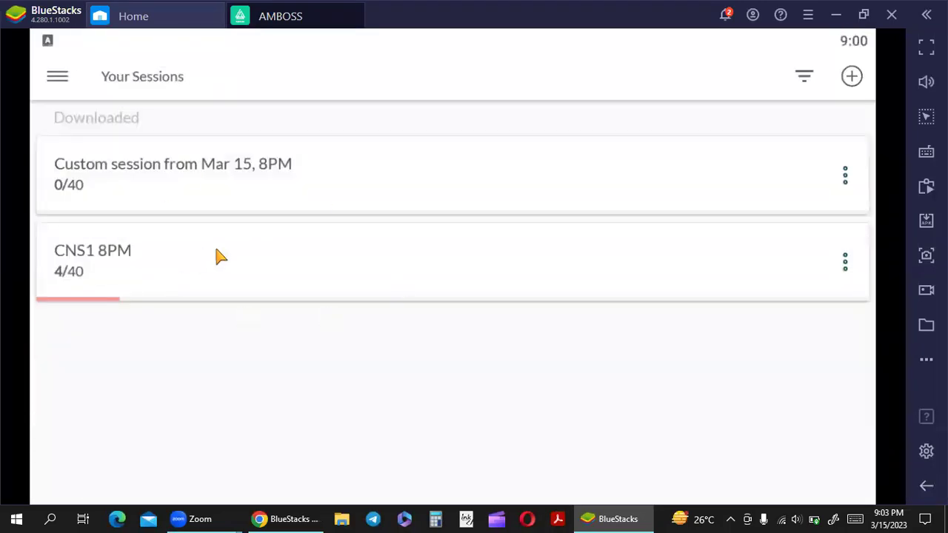
click(845, 175)
click(669, 331)
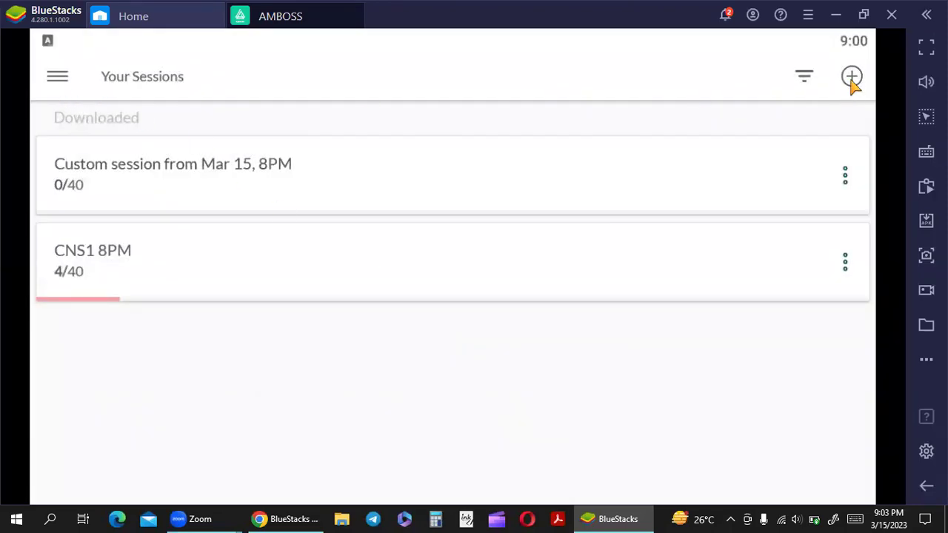